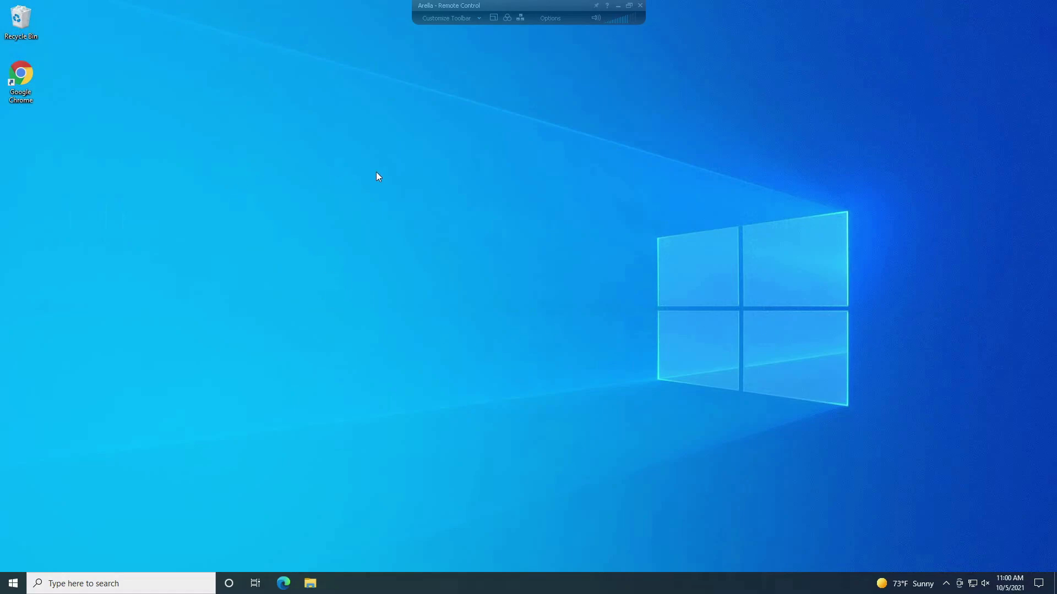
# Step: Launch Chrome and open the Linear eMerge login page at 10.0.0.53 from its shortcut tile
pyautogui.doubleClick(19, 77)
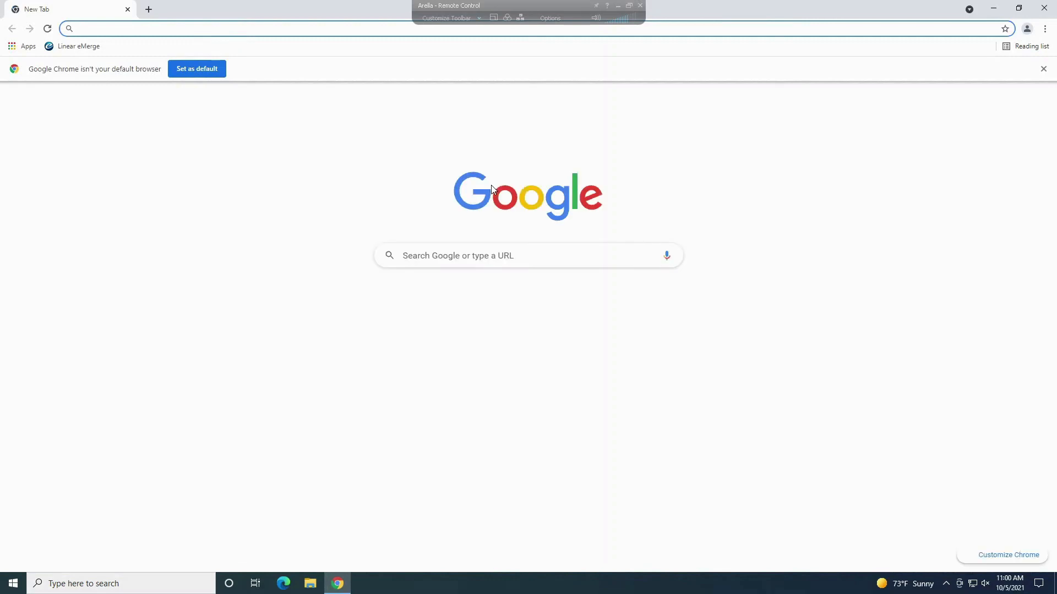
pyautogui.click(1043, 68)
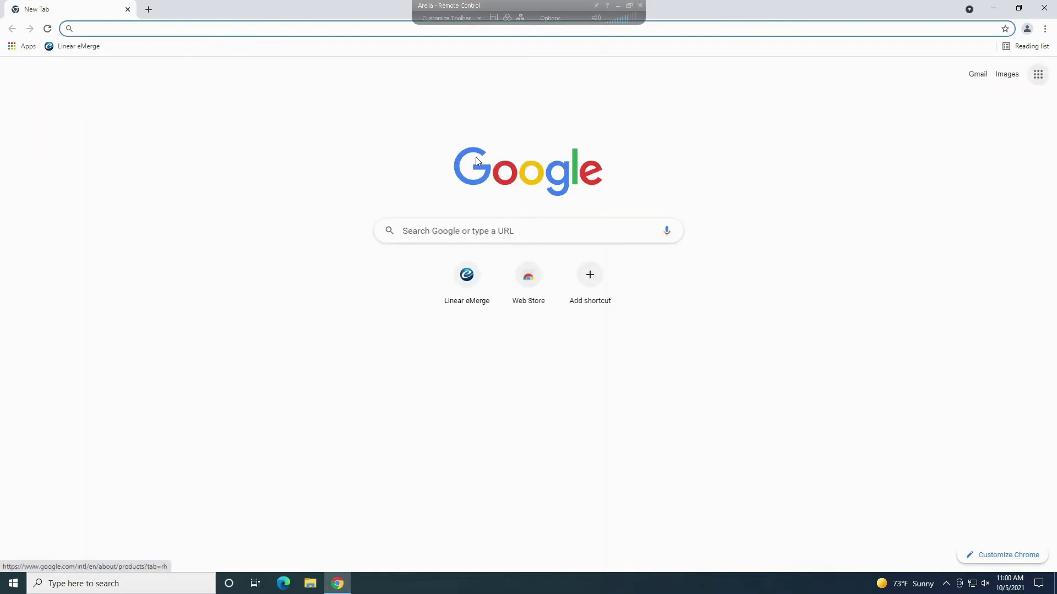
pyautogui.click(475, 157)
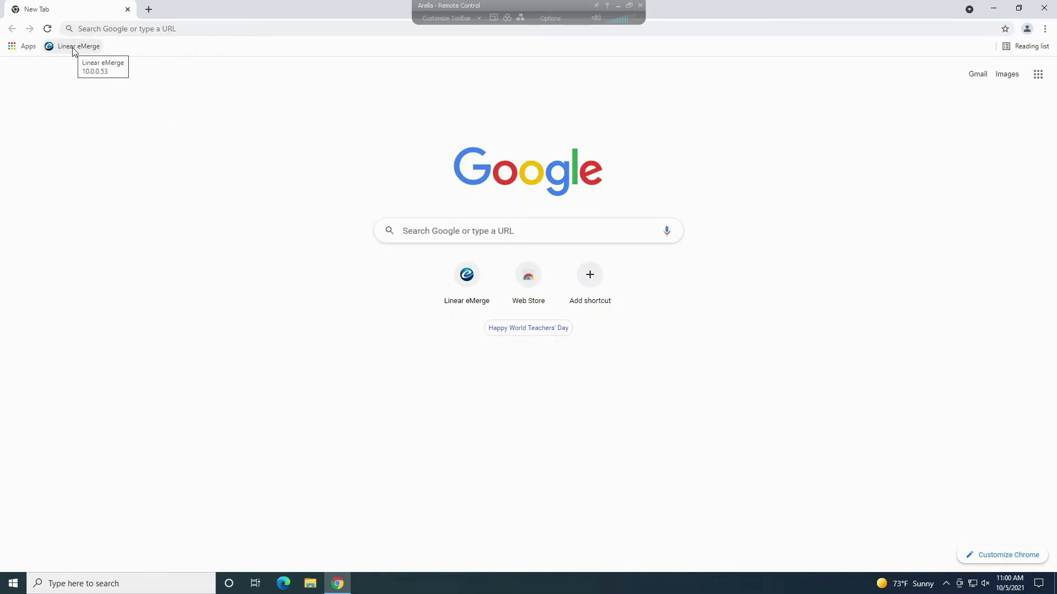
pyautogui.click(475, 284)
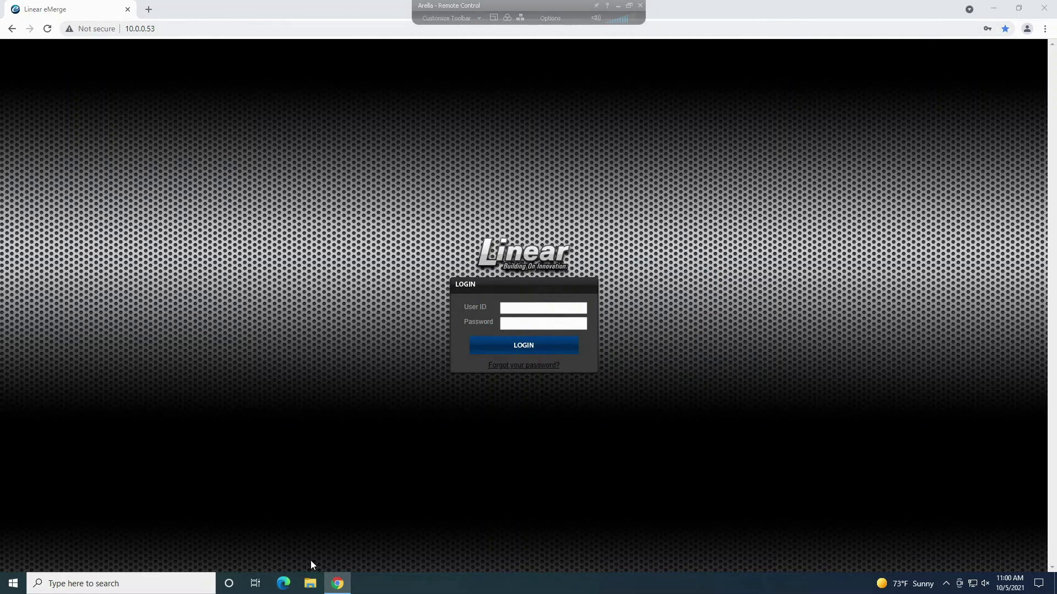
# Step: Open a new Edge tab and go to 10.0.0.53, fixing a mistyped address
pyautogui.click(284, 587)
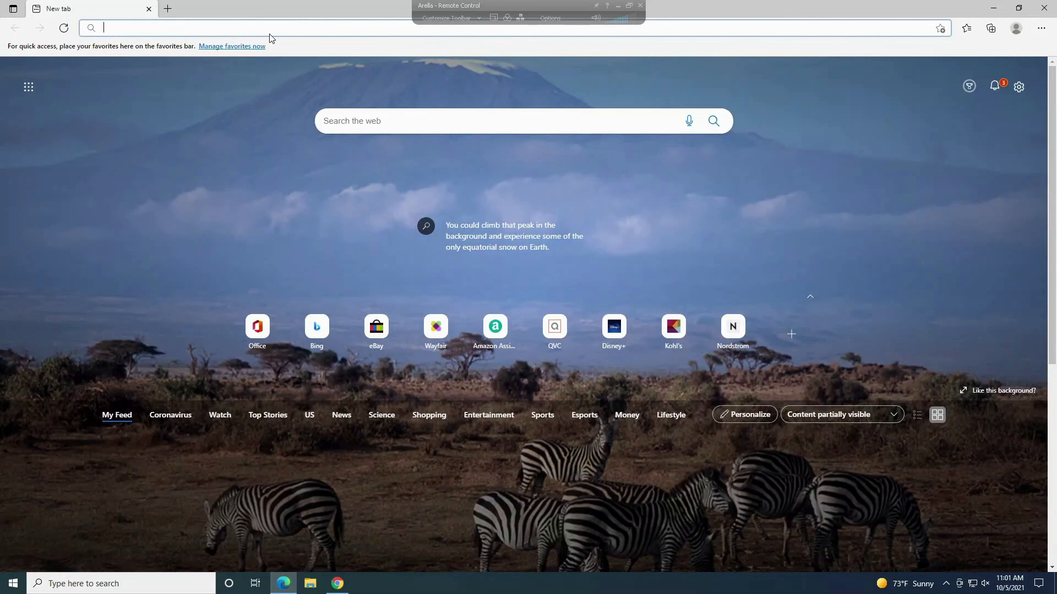
pyautogui.write('10..0.0.')
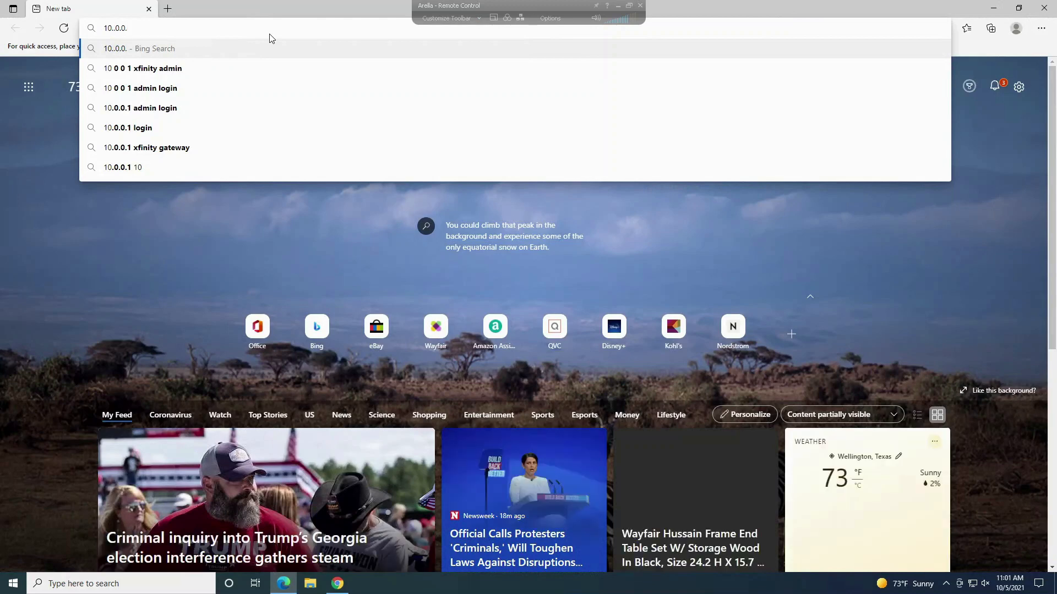
pyautogui.press('BackSpace')
pyautogui.press('BackSpace')
pyautogui.press('BackSpace')
pyautogui.press('BackSpace')
pyautogui.press('BackSpace')
pyautogui.press('BackSpace')
pyautogui.press('BackSpace')
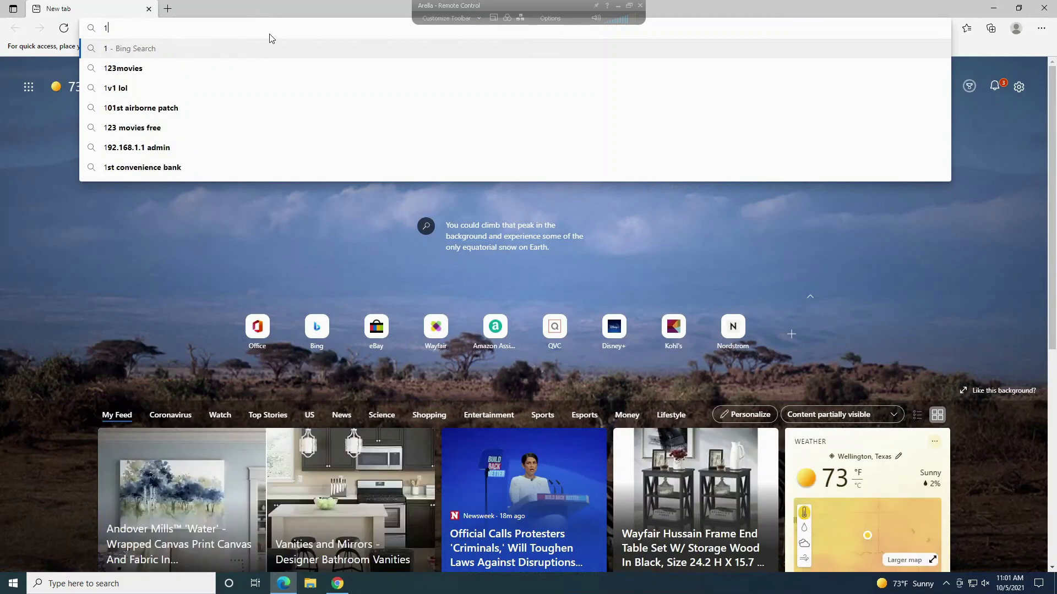
pyautogui.write('0.')
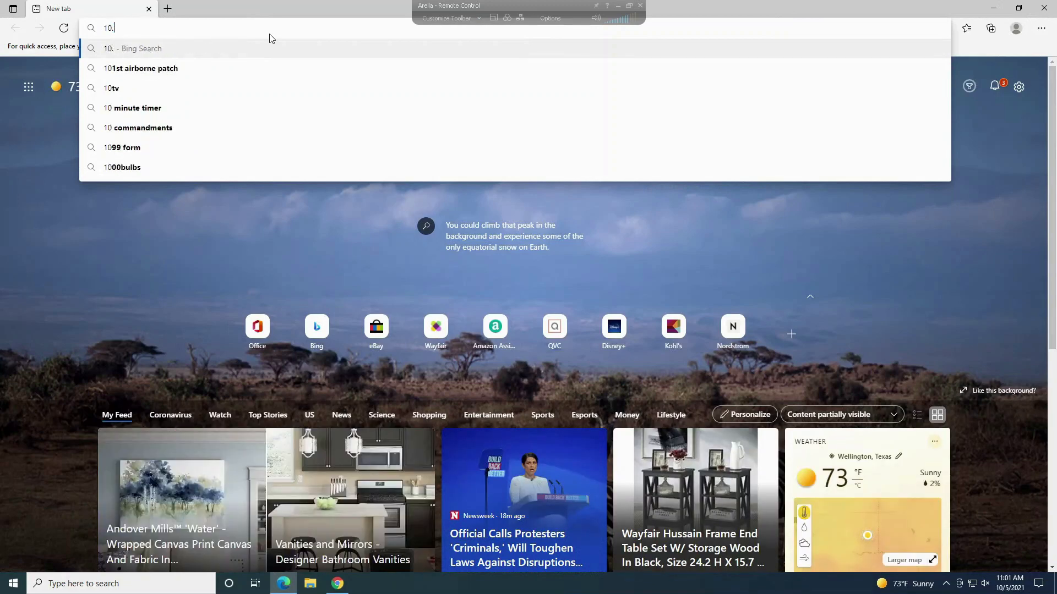
pyautogui.write('0.0.5')
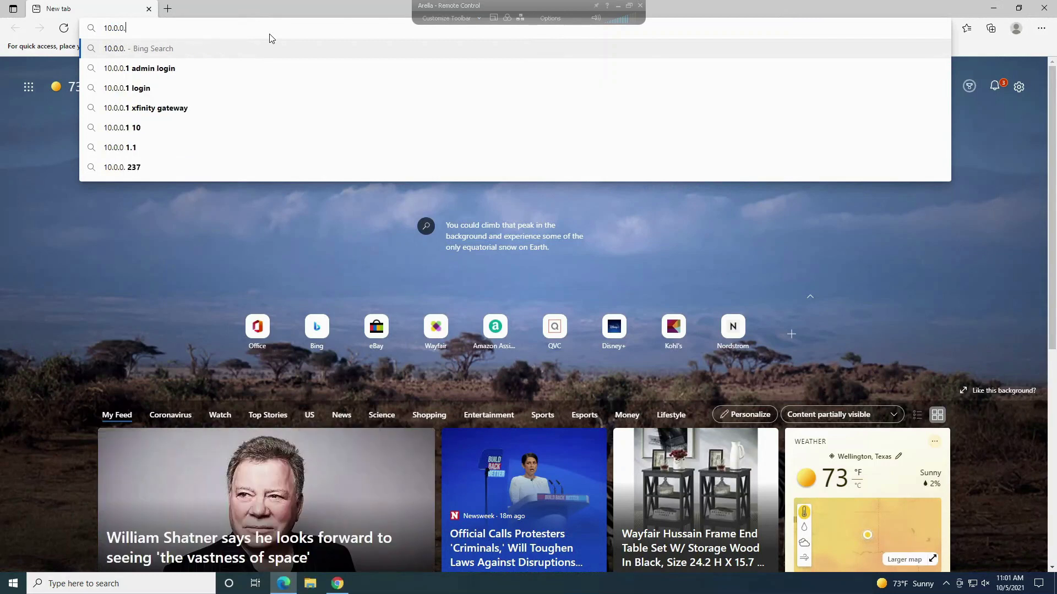
pyautogui.write('3')
pyautogui.press('Return')
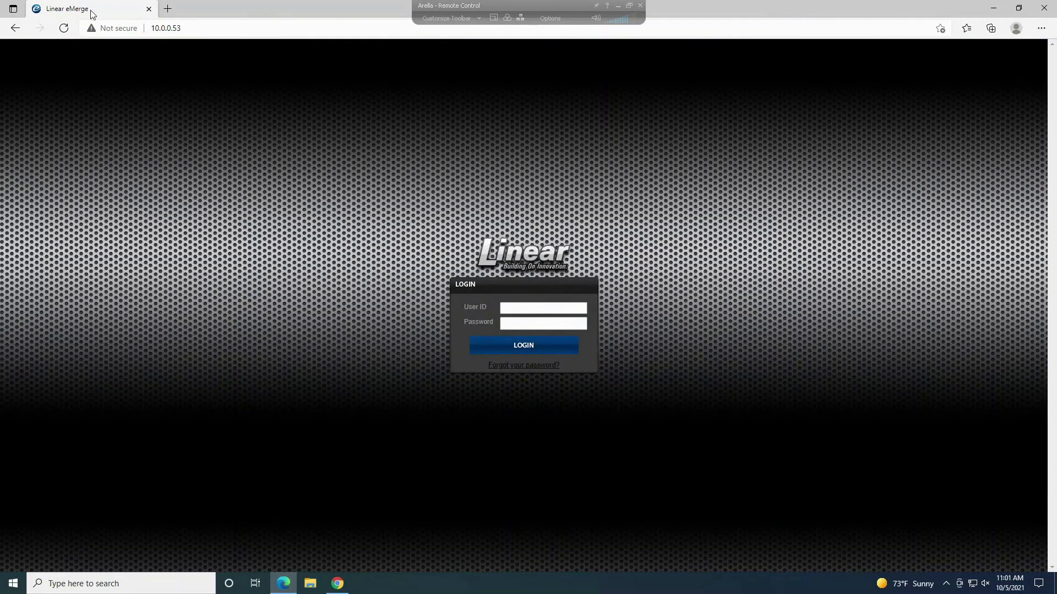
# Step: Back in Chrome, log in with the admin user ID and the saved password
pyautogui.hotkey('alt', 'Tab')
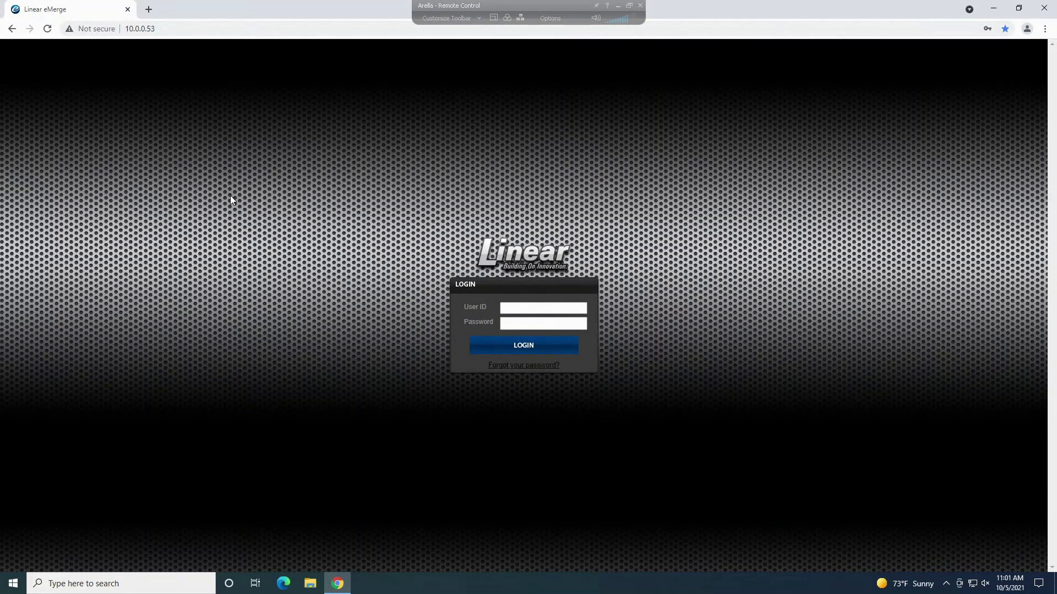
pyautogui.click(523, 311)
pyautogui.write('admin')
pyautogui.click(500, 319)
pyautogui.click(507, 326)
pyautogui.click(527, 348)
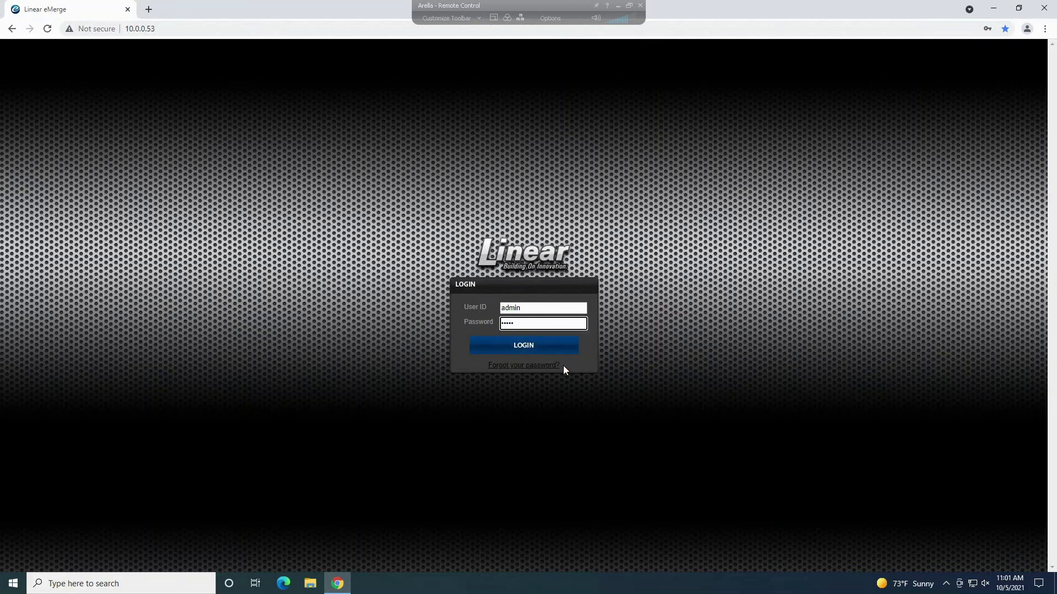
pyautogui.click(557, 345)
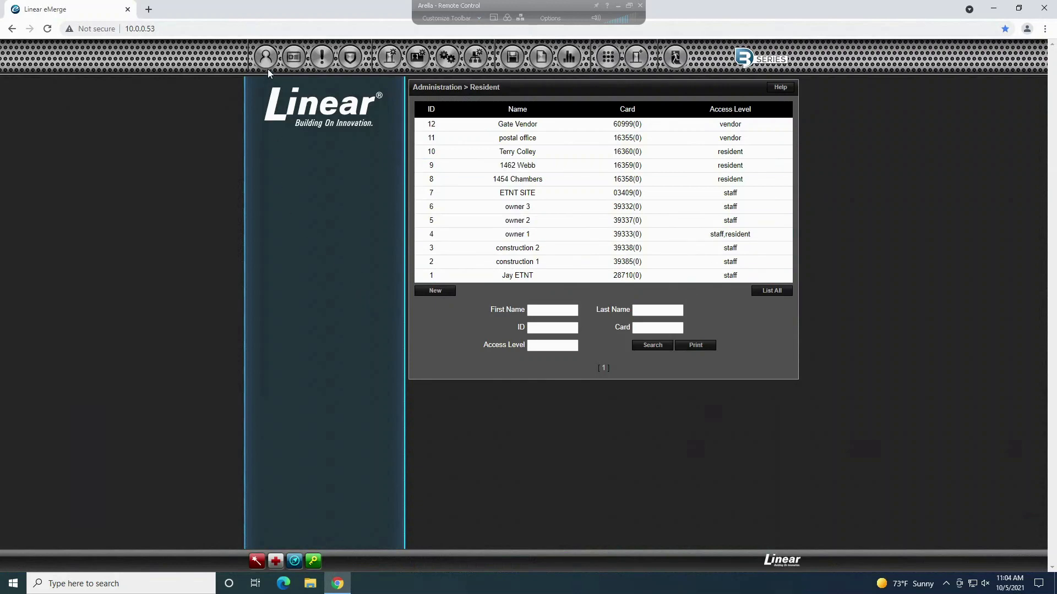
# Step: Start a new resident record from the Card Holder list
pyautogui.moveTo(266, 61)
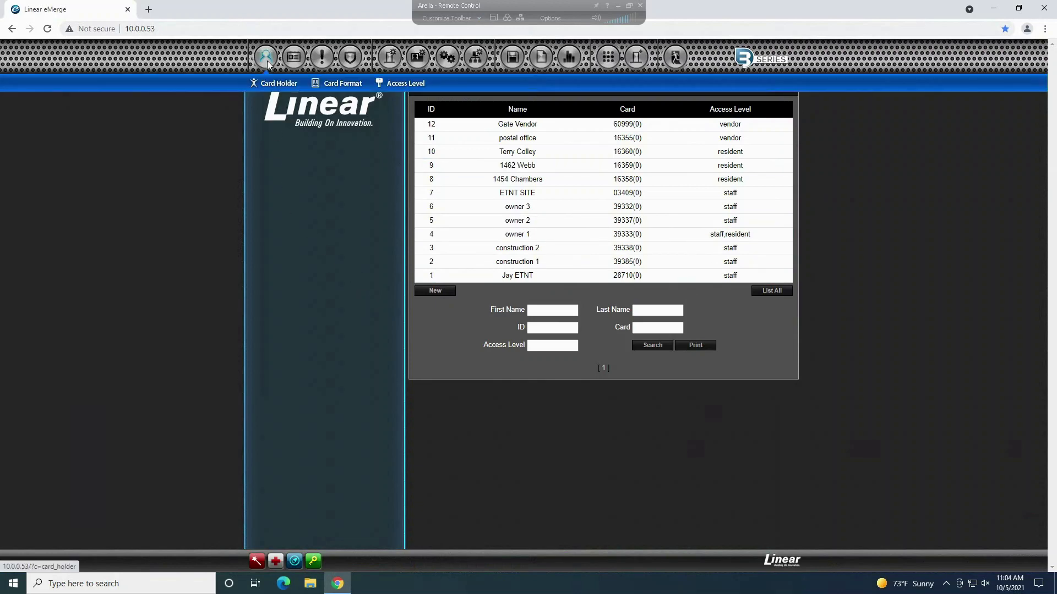
pyautogui.click(282, 85)
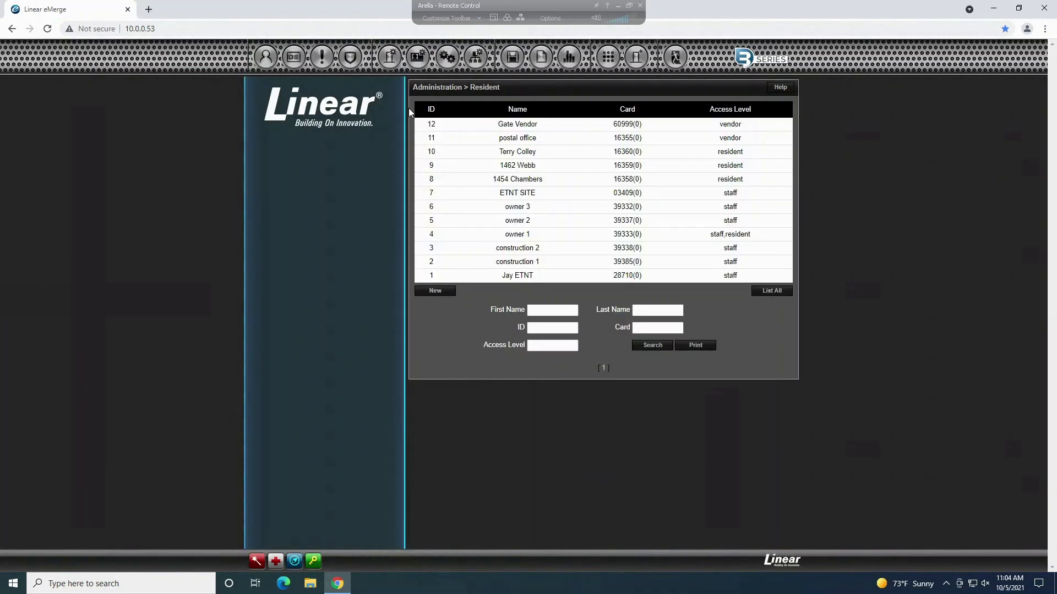
pyautogui.moveTo(485, 335); pyautogui.dragTo(481, 319)
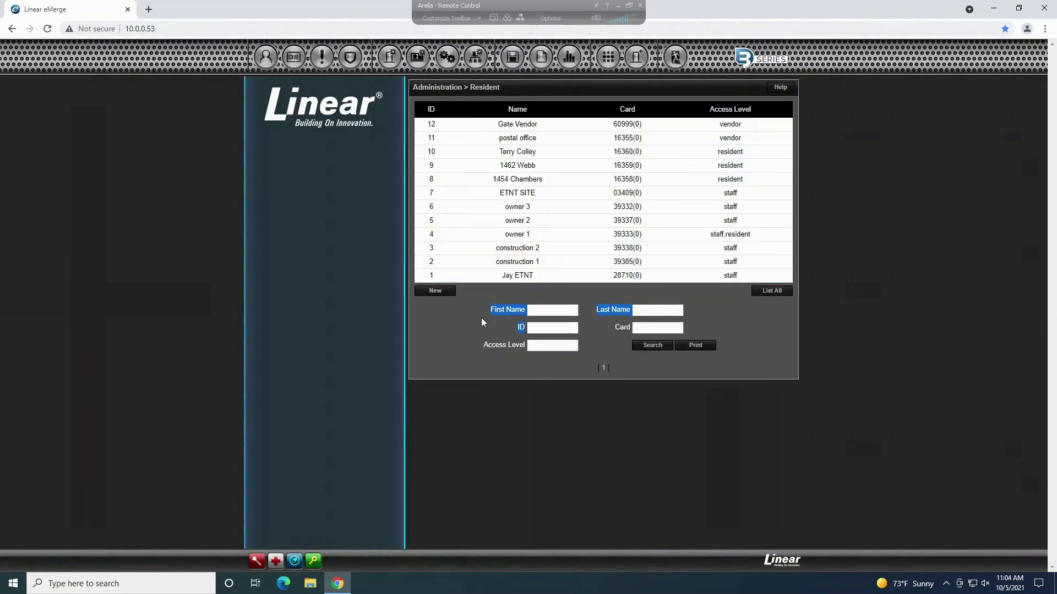
pyautogui.click(441, 292)
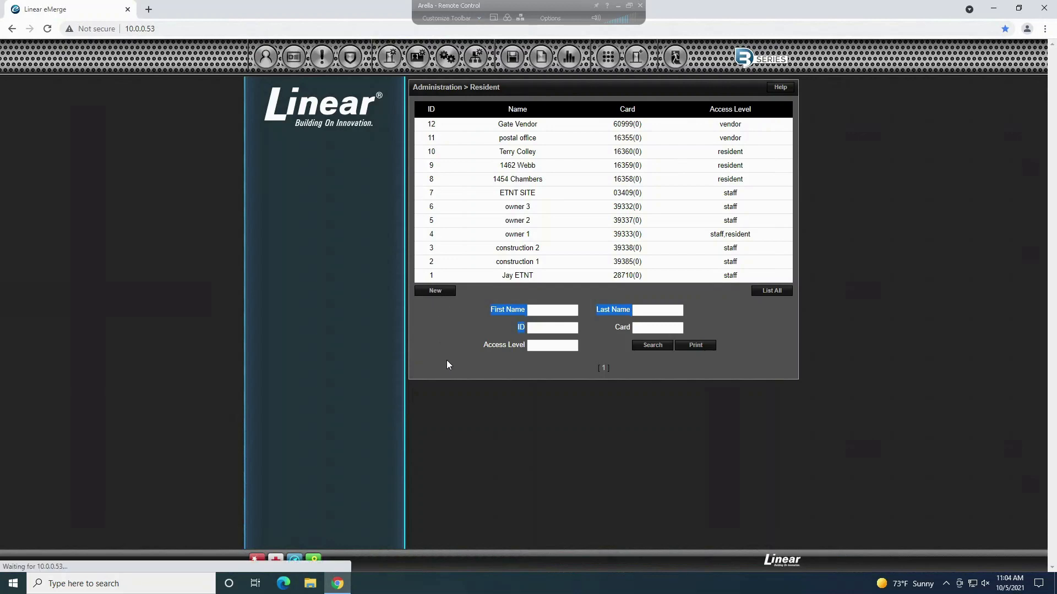
# Step: Enter Test as first and last name and fill in the resident's phone number
pyautogui.click(531, 130)
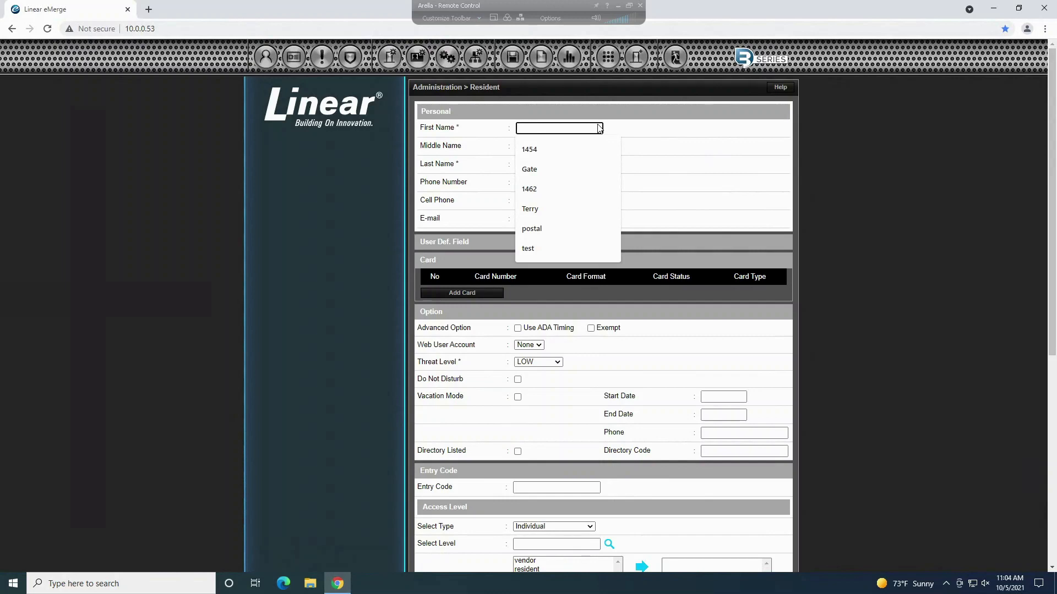
pyautogui.write('Test')
pyautogui.press('Tab')
pyautogui.press('Tab')
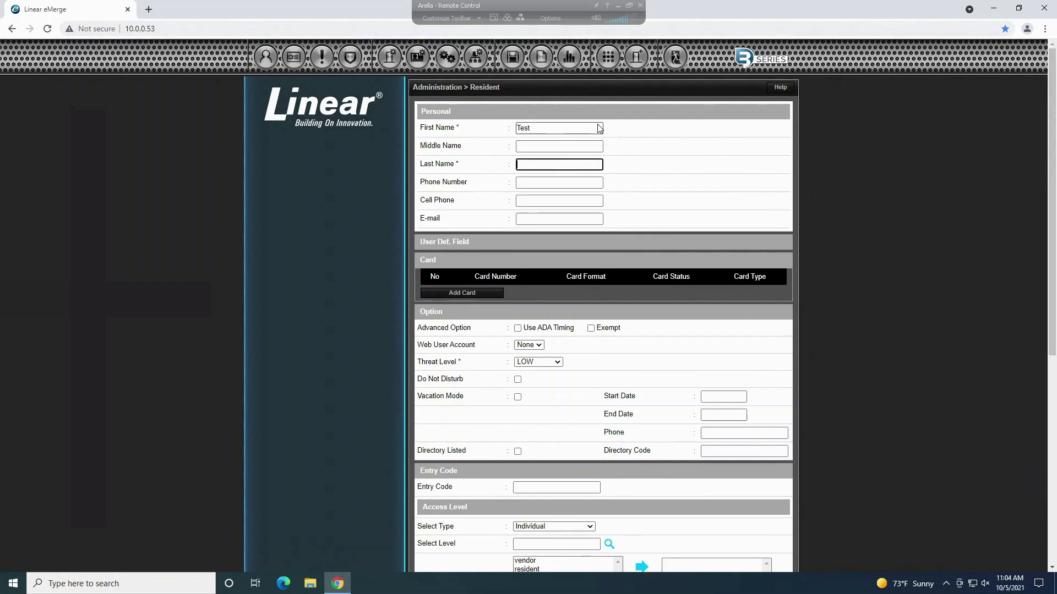
pyautogui.write('Test')
pyautogui.press('Tab')
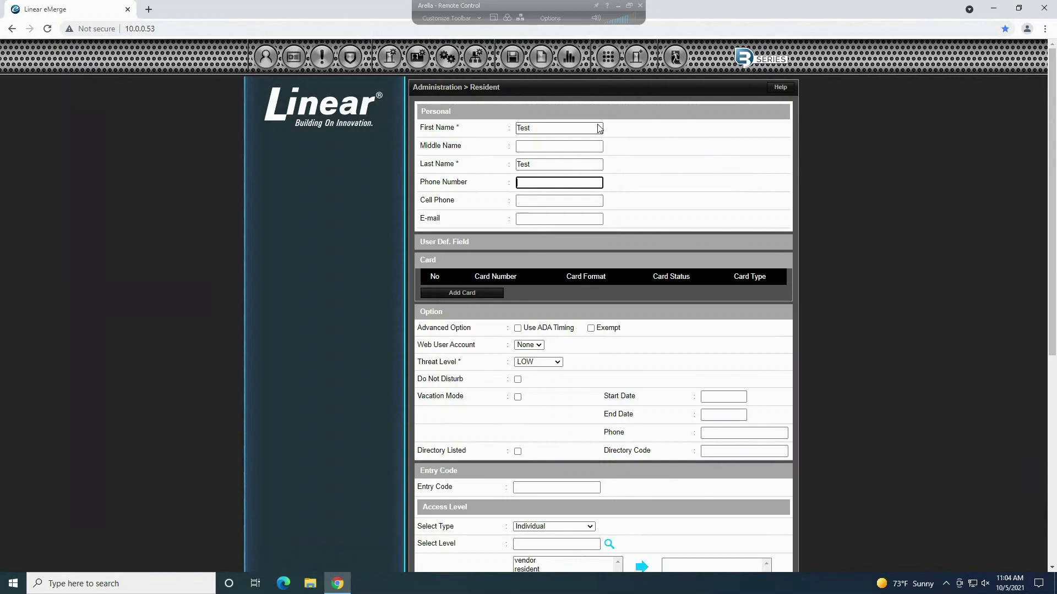
pyautogui.click(468, 174)
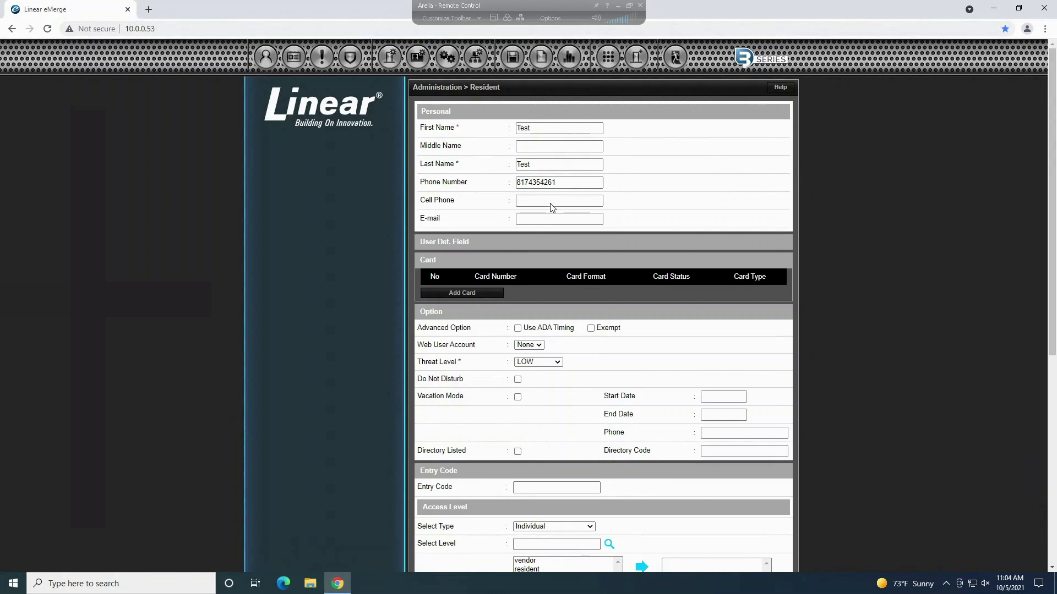
pyautogui.click(591, 201)
pyautogui.click(691, 230)
# Step: Add a card to the resident with card number 12345
pyautogui.click(465, 294)
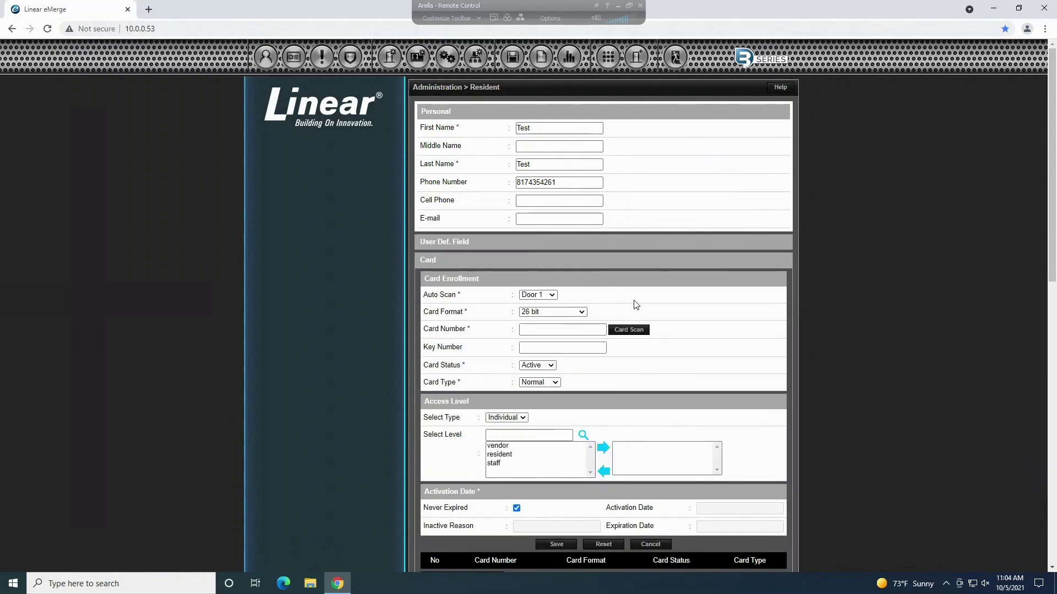
pyautogui.click(573, 330)
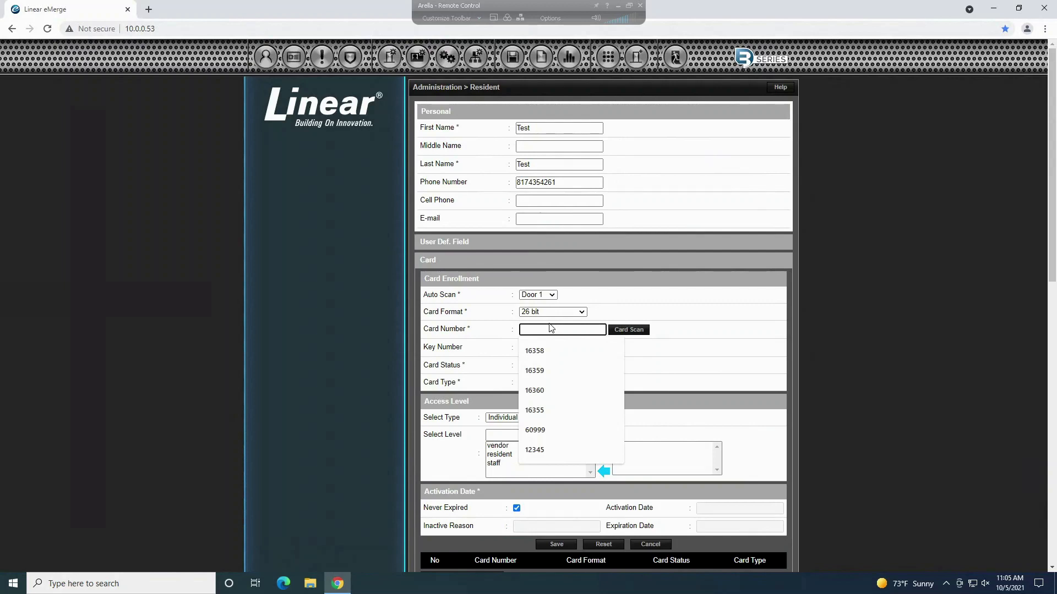
pyautogui.press('Up')
pyautogui.press('Return')
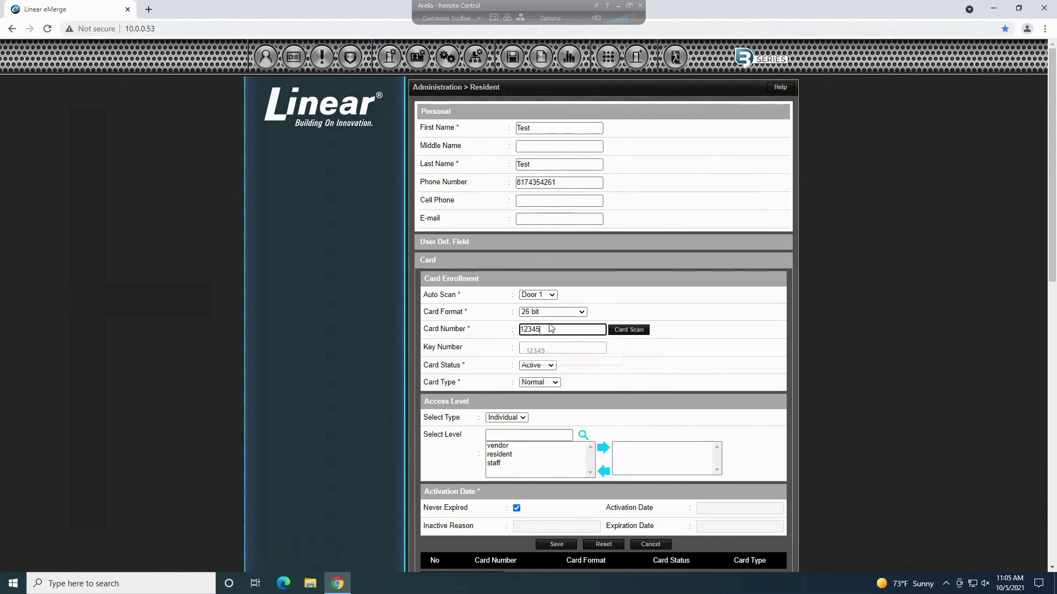
pyautogui.click(457, 310)
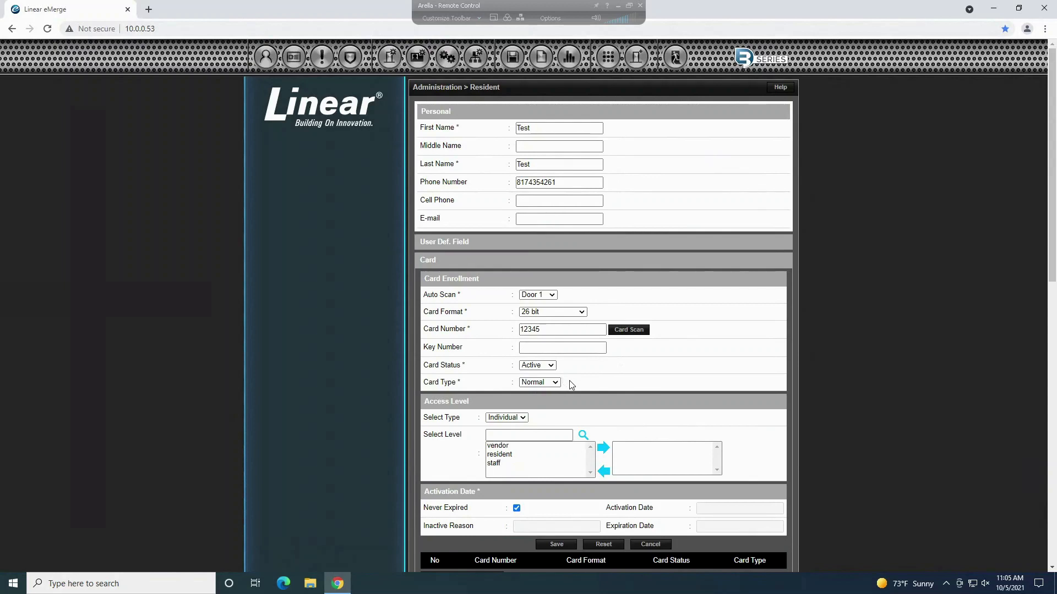
# Step: Assign the resident access level to the card
pyautogui.scroll(-1, 528, 375)
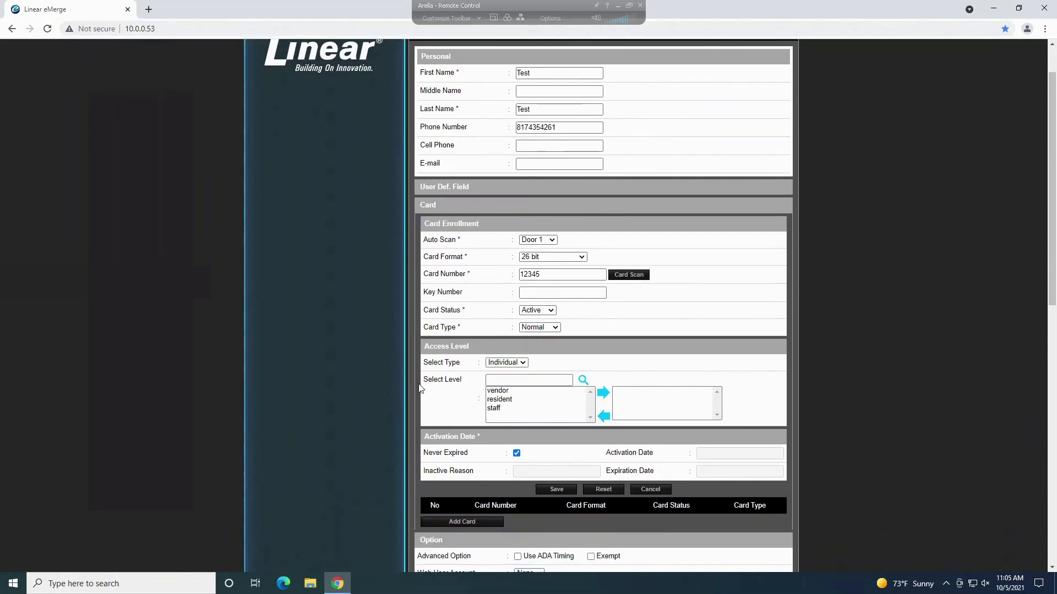
pyautogui.click(499, 392)
pyautogui.press('Down')
pyautogui.press('Down')
pyautogui.press('Up')
pyautogui.press('Up')
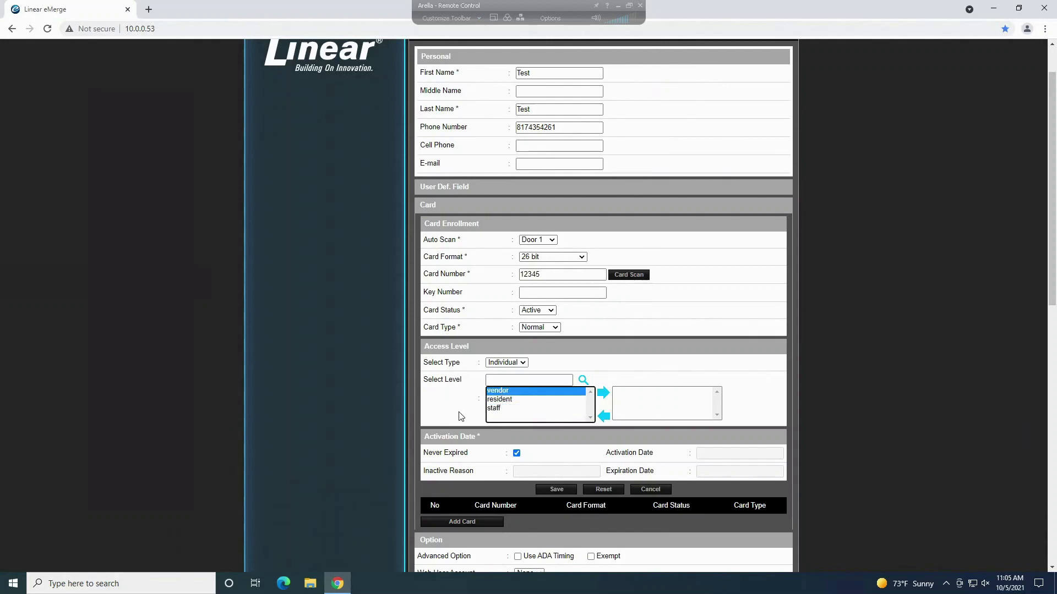
pyautogui.click(500, 399)
pyautogui.click(506, 408)
pyautogui.click(510, 402)
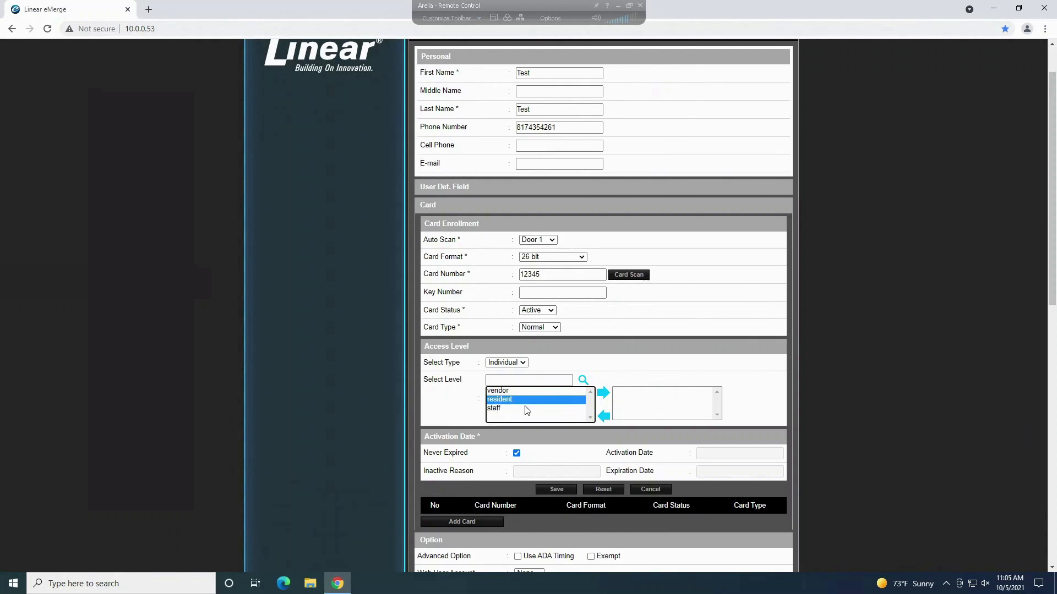
pyautogui.click(604, 394)
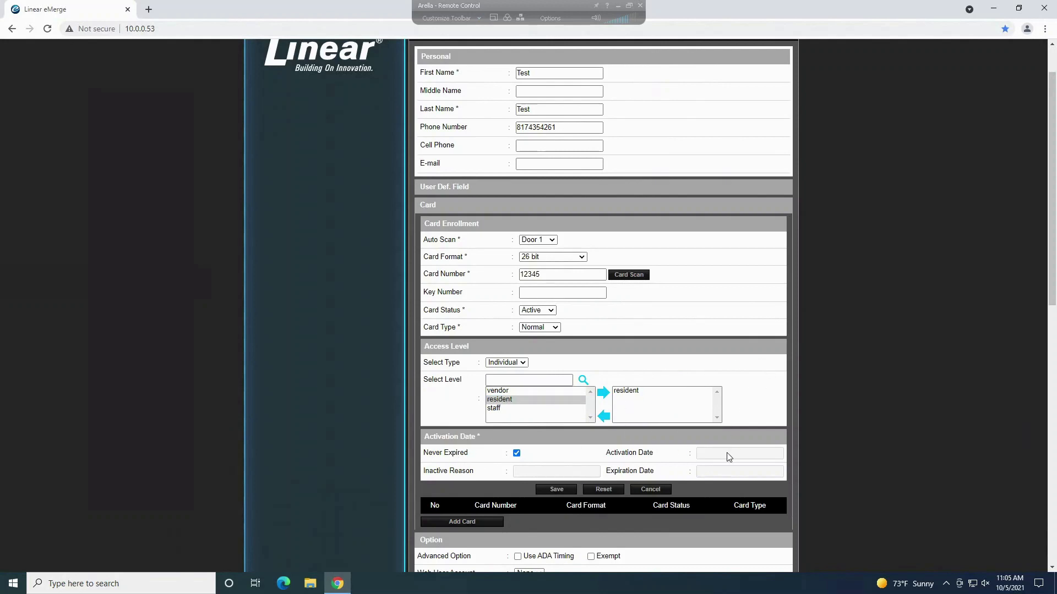
# Step: Set the card's activation date to October 5 and mark it Never Expired
pyautogui.click(516, 454)
pyautogui.click(713, 457)
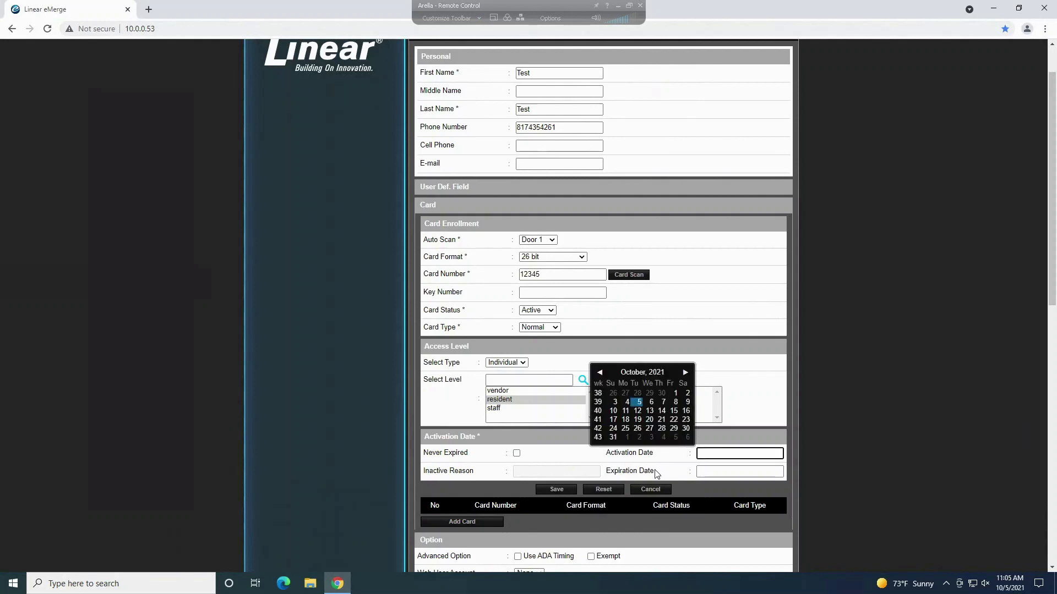
pyautogui.click(649, 420)
pyautogui.click(713, 475)
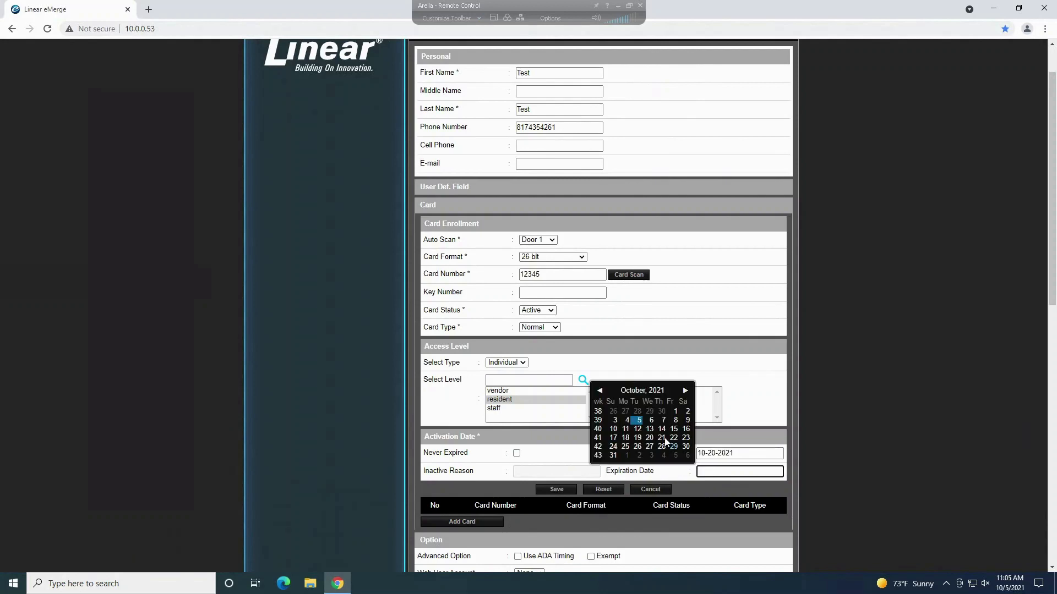
pyautogui.scroll(-1, 666, 440)
pyautogui.click(524, 416)
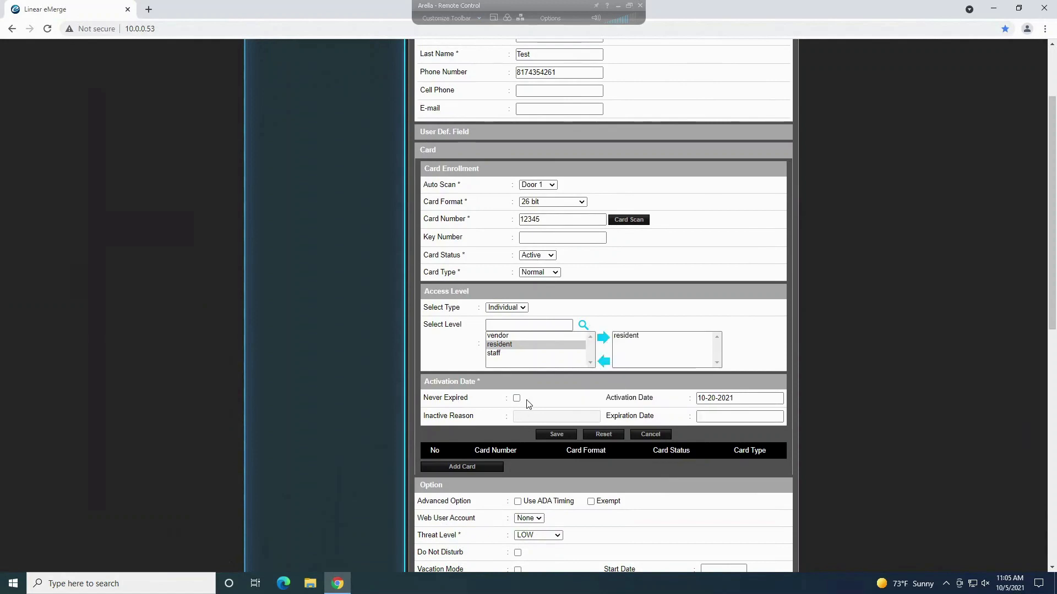
pyautogui.click(517, 399)
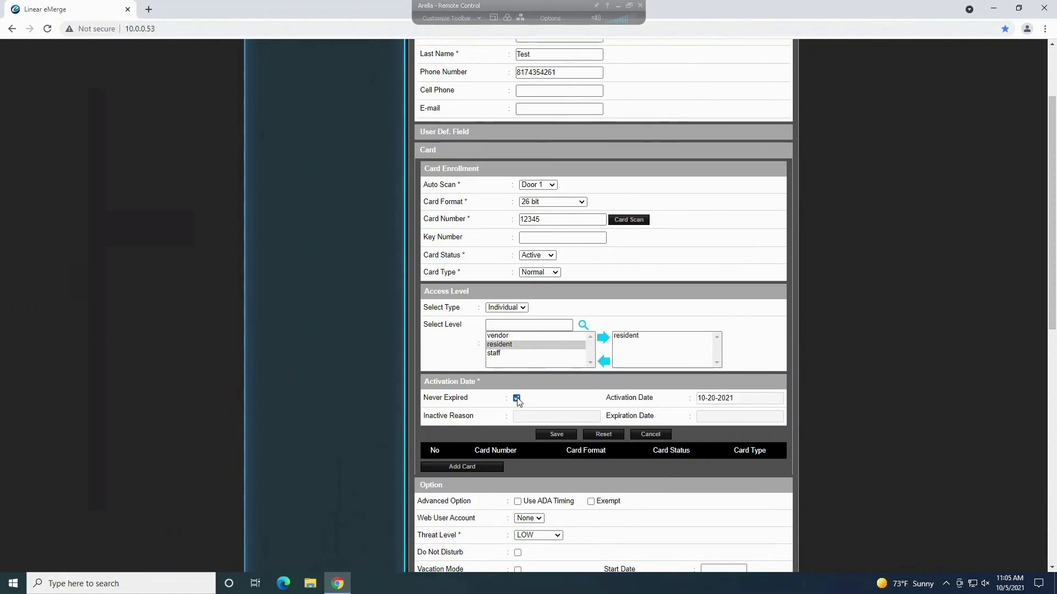
pyautogui.click(517, 398)
pyautogui.click(732, 398)
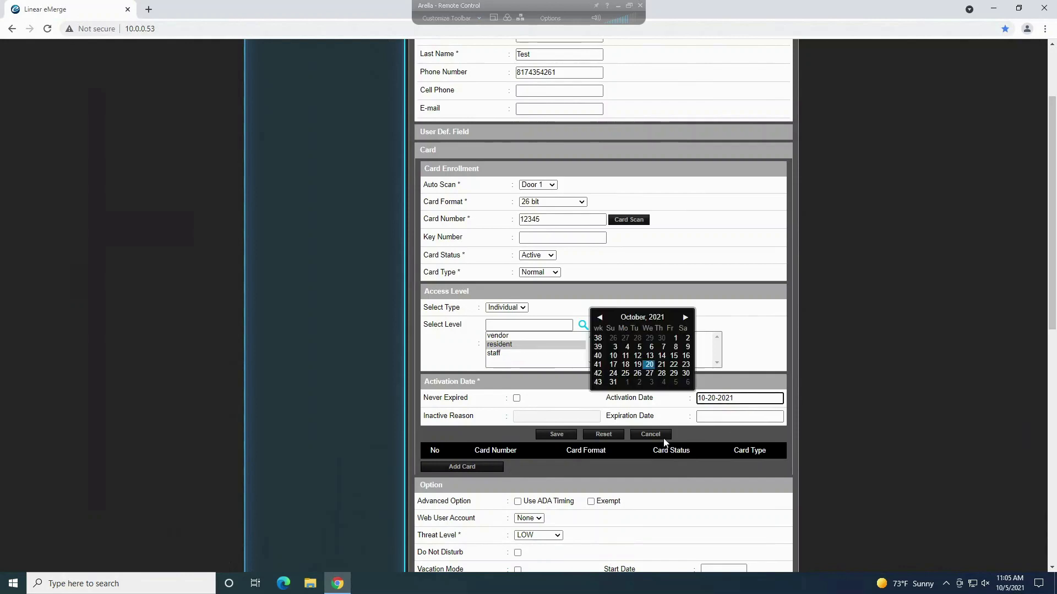
pyautogui.click(638, 347)
pyautogui.click(517, 398)
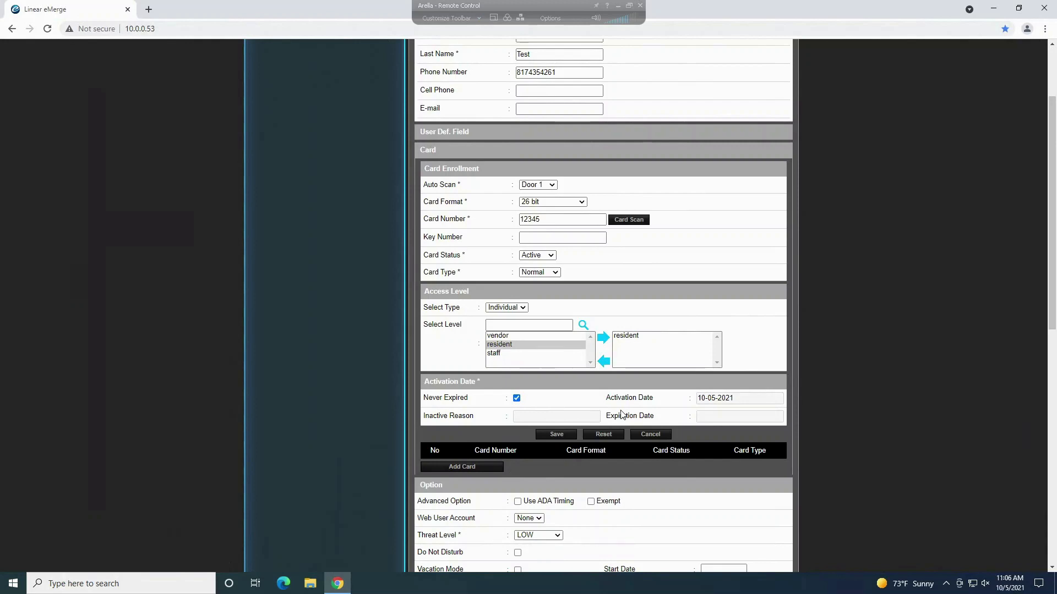
# Step: Save the card enrollment and enter the resident's entry code
pyautogui.click(557, 434)
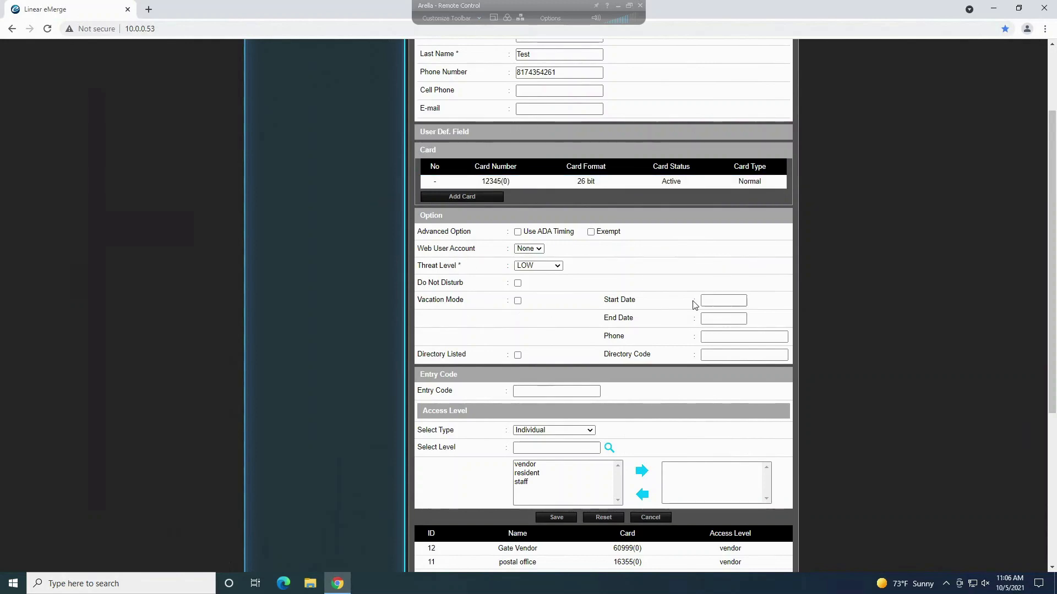
pyautogui.scroll(-1, 704, 302)
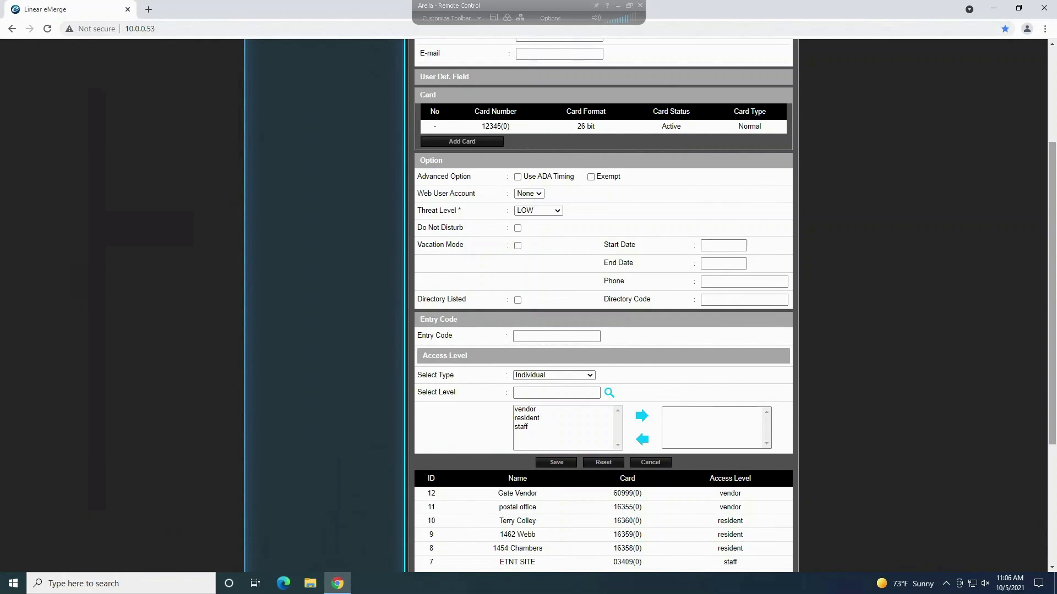
pyautogui.click(586, 337)
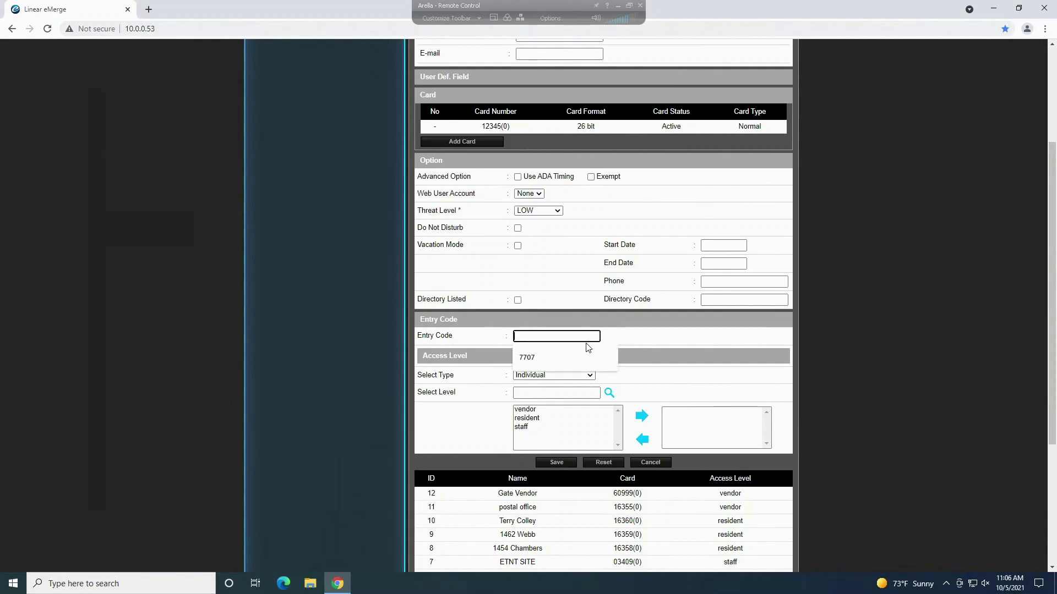
pyautogui.write('1234')
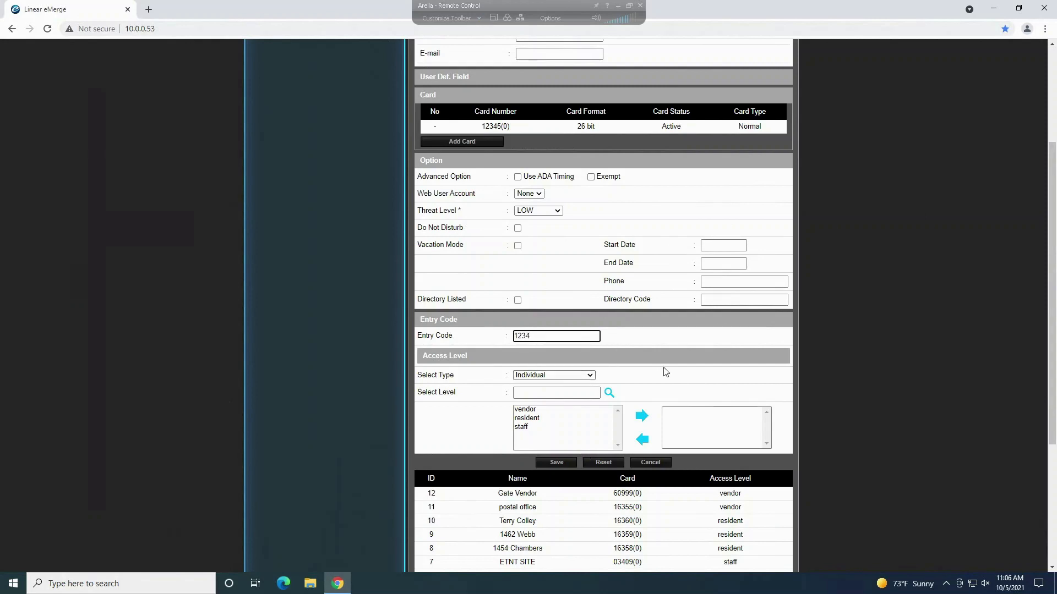
pyautogui.click(632, 365)
# Step: Move resident into the Access Level list and save the record, dismissing the confirmation
pyautogui.click(518, 419)
pyautogui.click(641, 417)
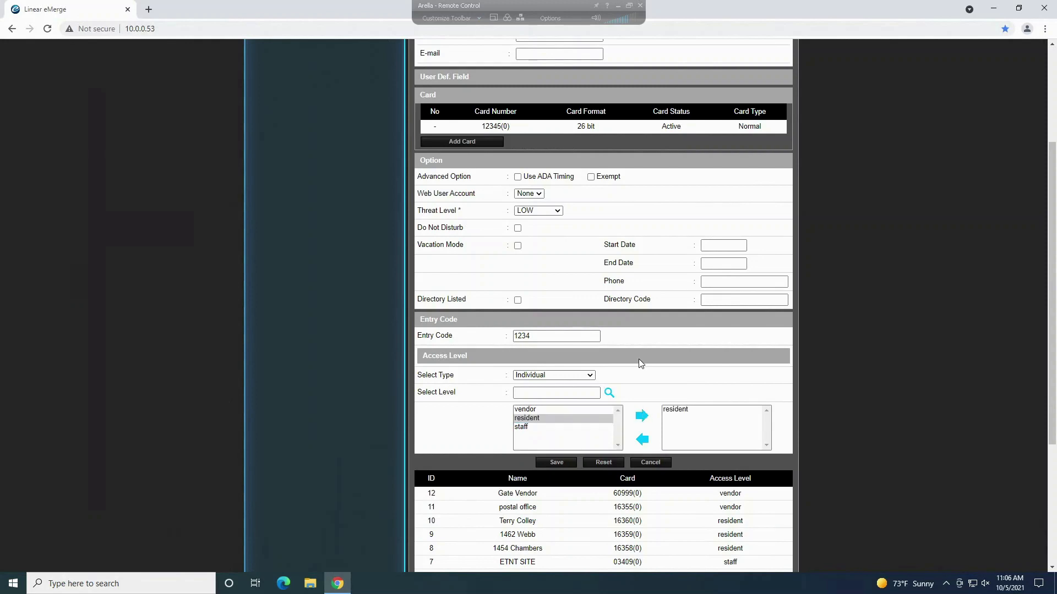
pyautogui.click(562, 465)
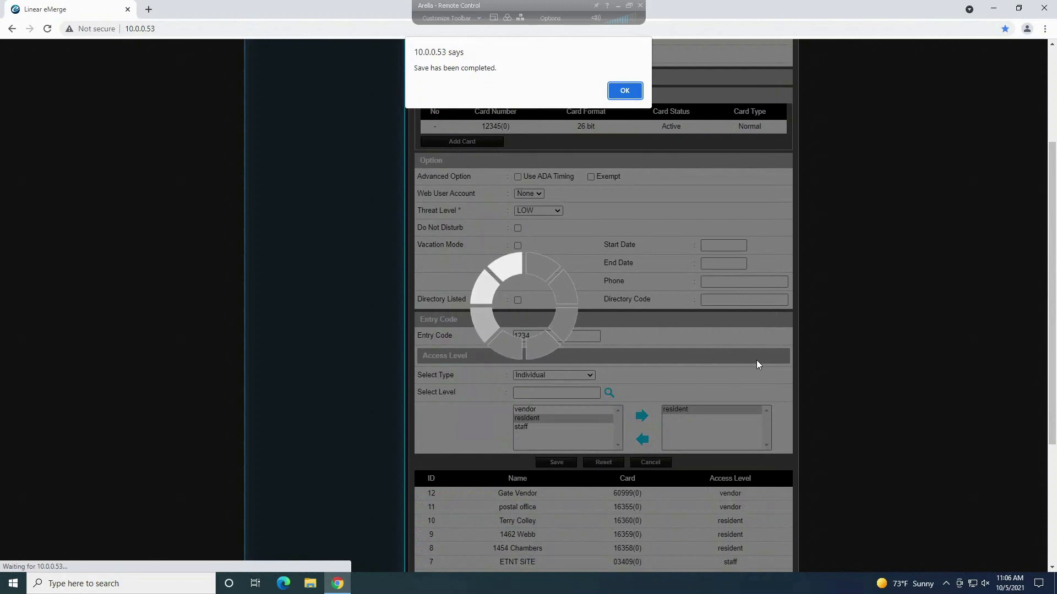
pyautogui.press('Return')
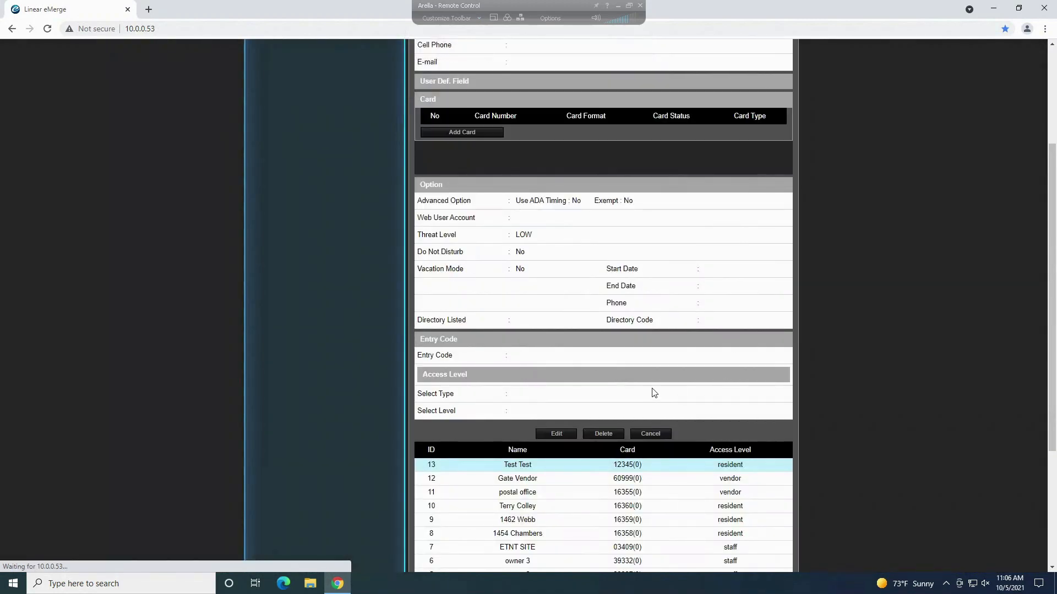
pyautogui.scroll(-3, 644, 408)
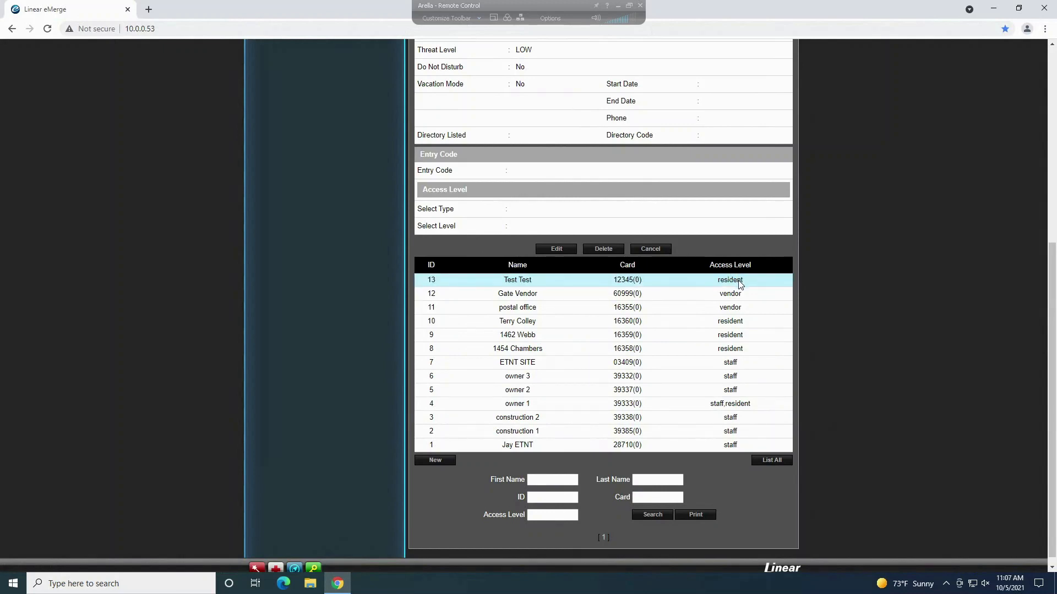
pyautogui.scroll(2, 858, 413)
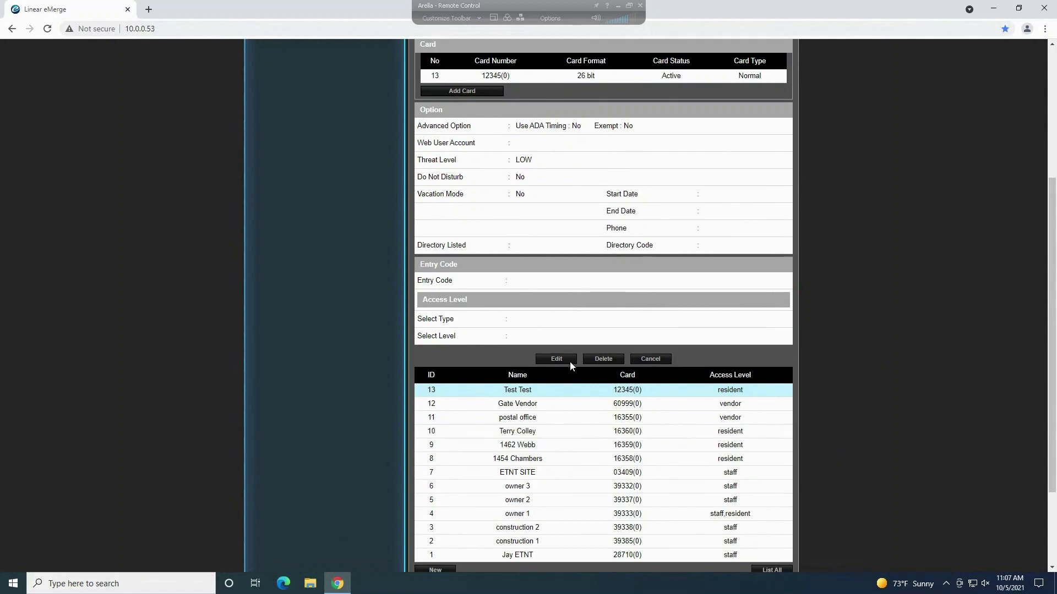
# Step: Reopen the resident for editing and inspect the card enrollment details twice
pyautogui.click(556, 359)
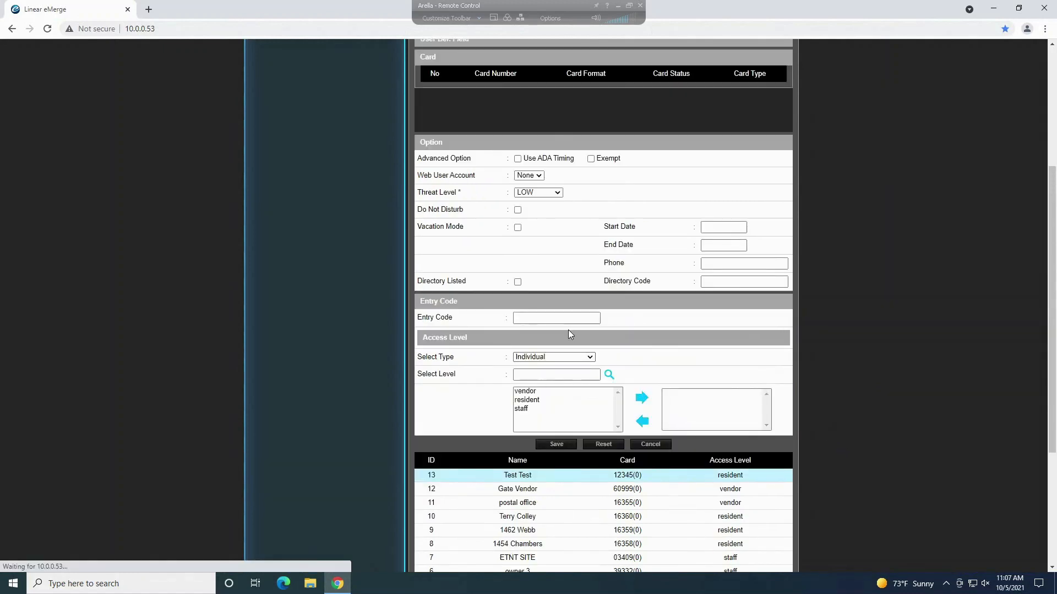
pyautogui.scroll(4, 571, 332)
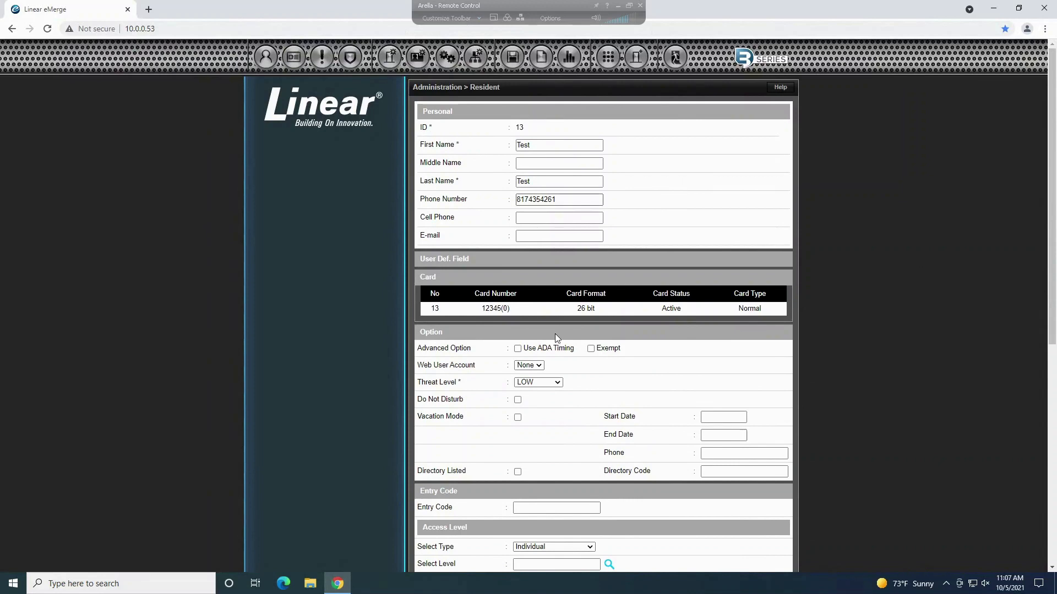
pyautogui.click(559, 311)
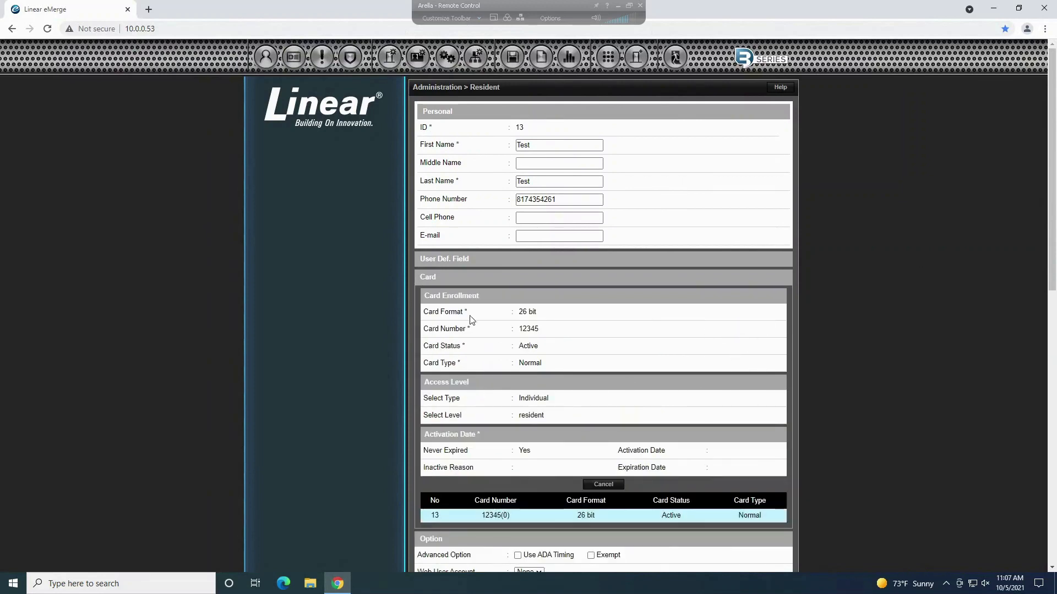
pyautogui.click(601, 486)
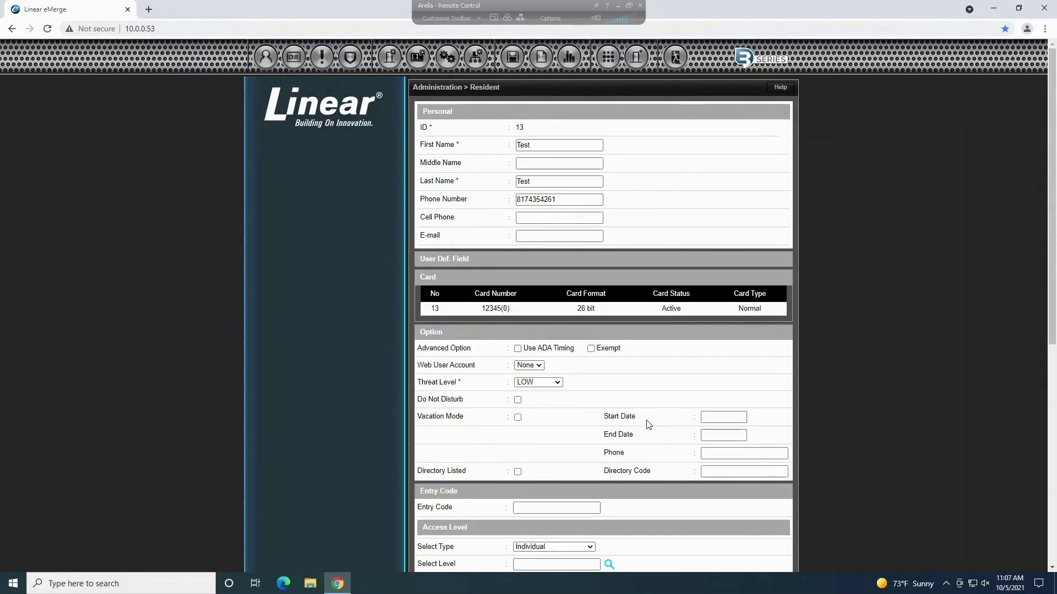
pyautogui.scroll(-1, 578, 329)
pyautogui.click(511, 253)
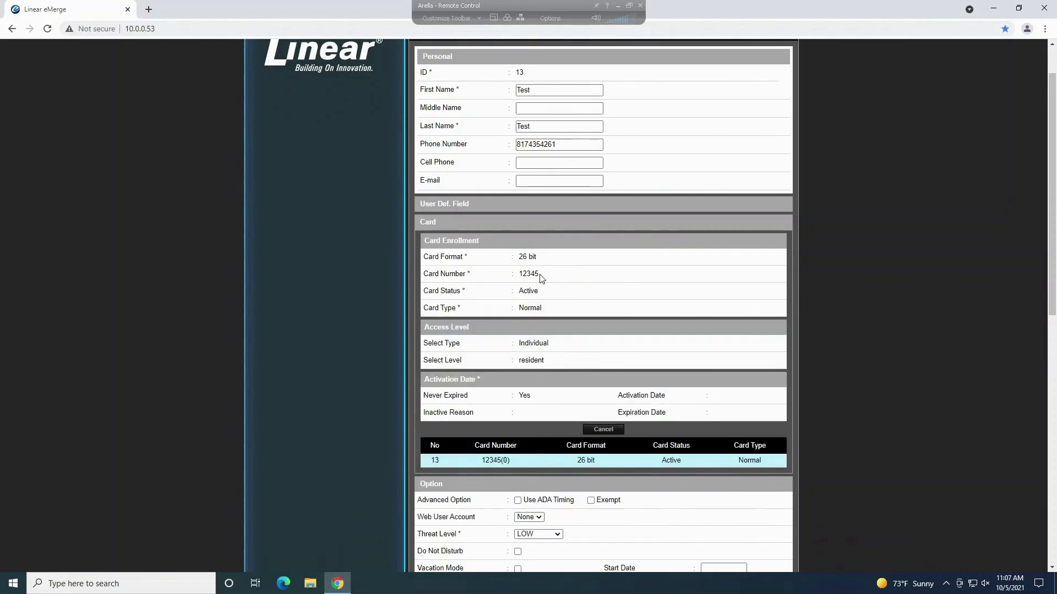
pyautogui.click(599, 431)
pyautogui.scroll(-1, 658, 353)
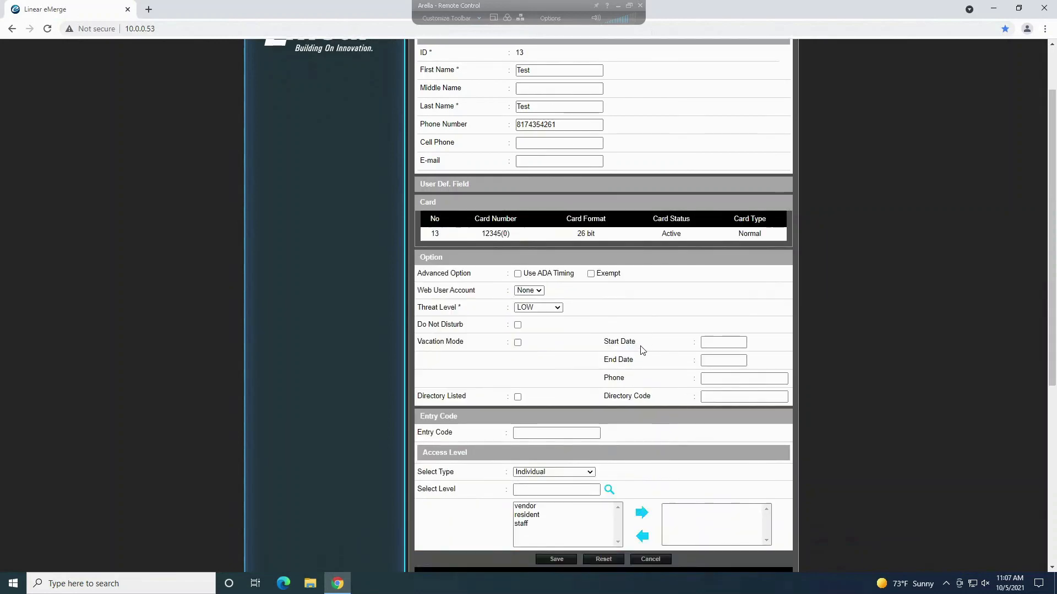
pyautogui.scroll(-1, 624, 403)
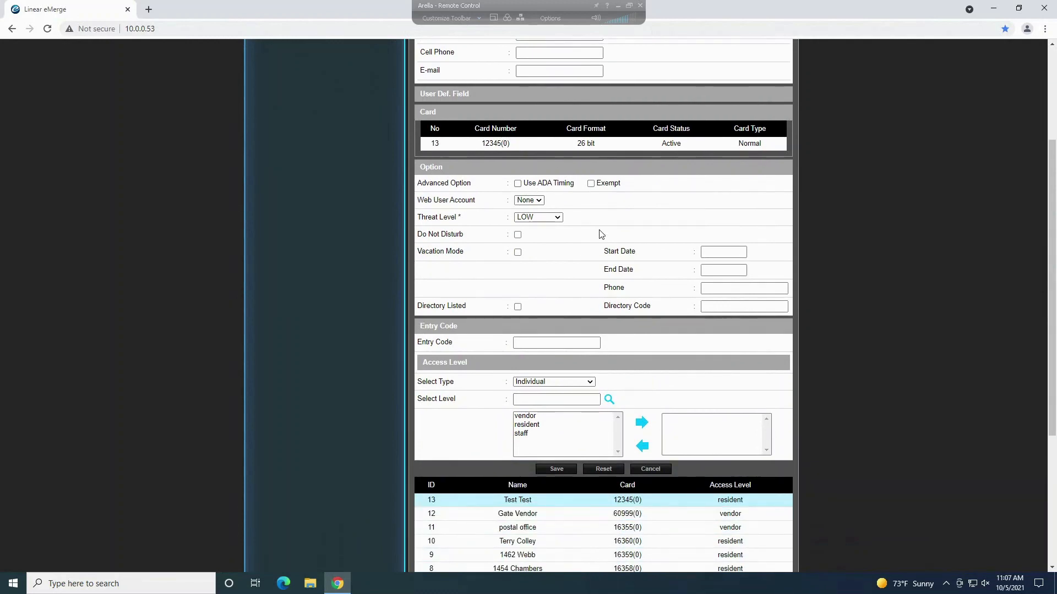
# Step: Re-add resident access, save and acknowledge, then choose Delete on the record
pyautogui.click(533, 425)
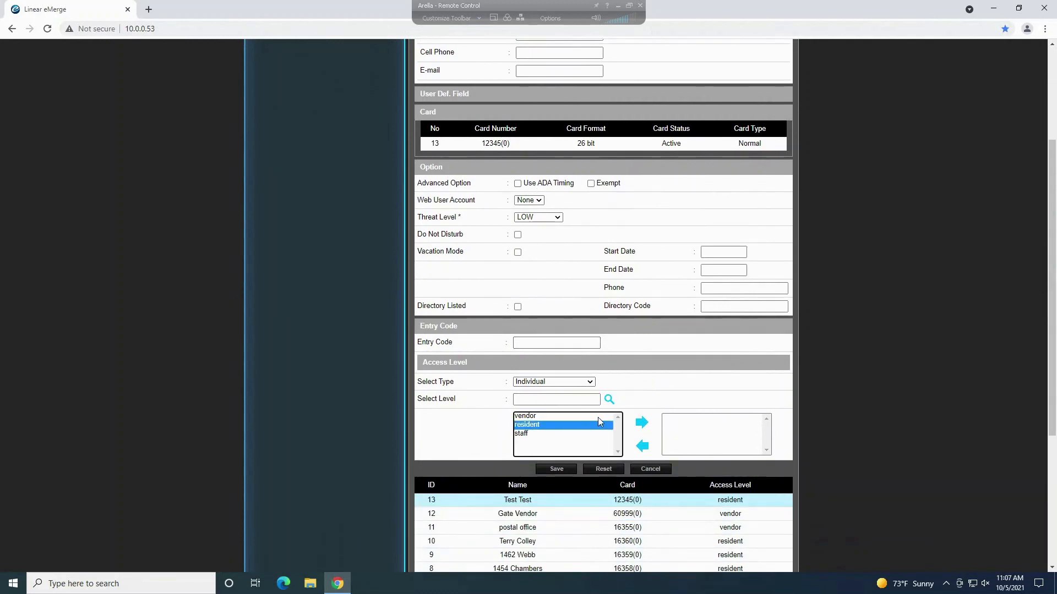
pyautogui.click(640, 423)
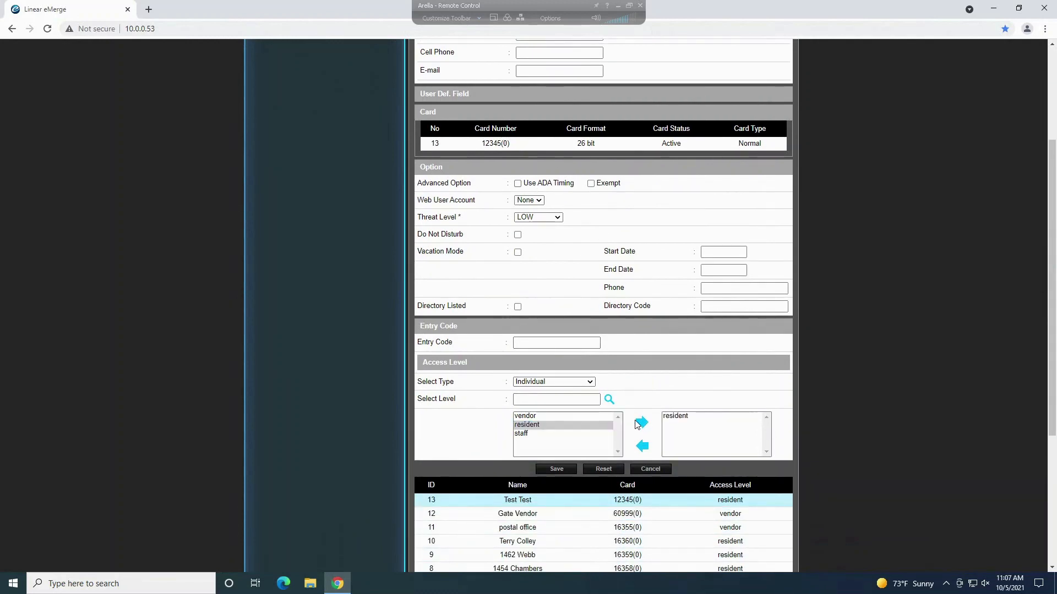
pyautogui.click(567, 469)
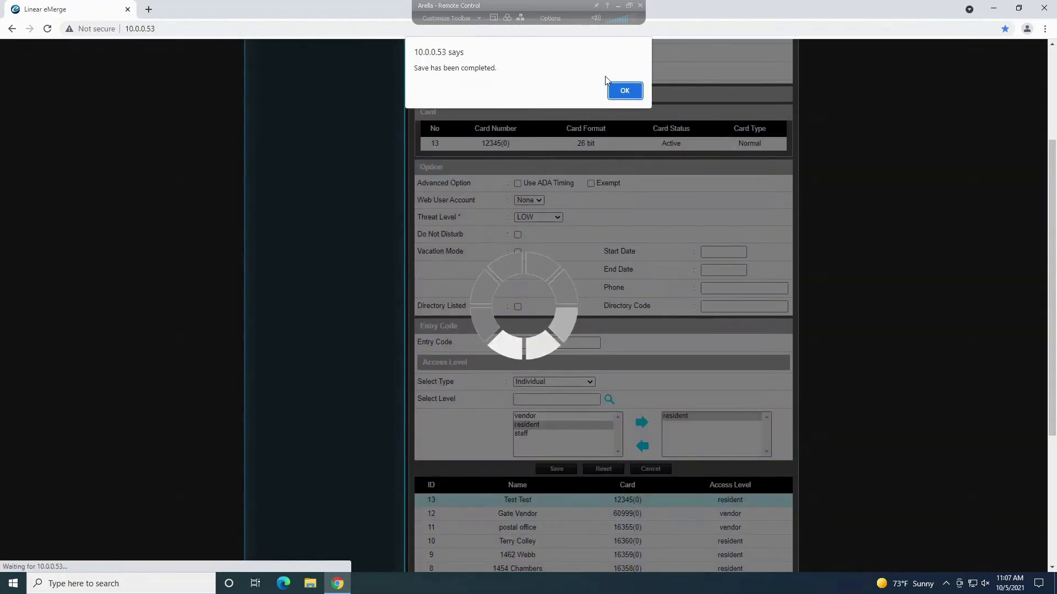
pyautogui.click(616, 93)
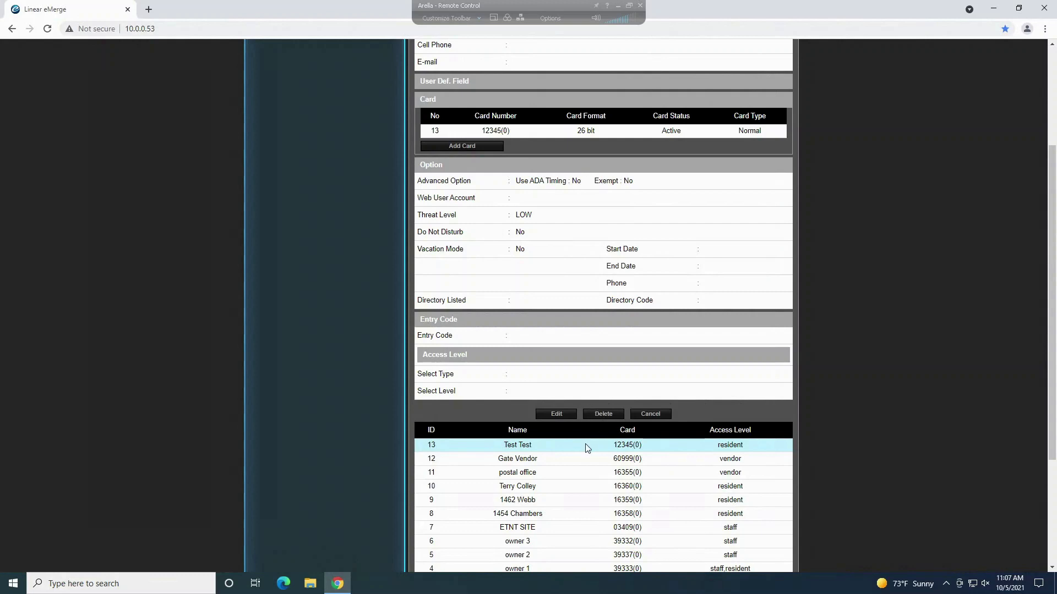
pyautogui.click(602, 414)
# Step: Confirm deleting the test resident and delete the Test access level
pyautogui.click(577, 90)
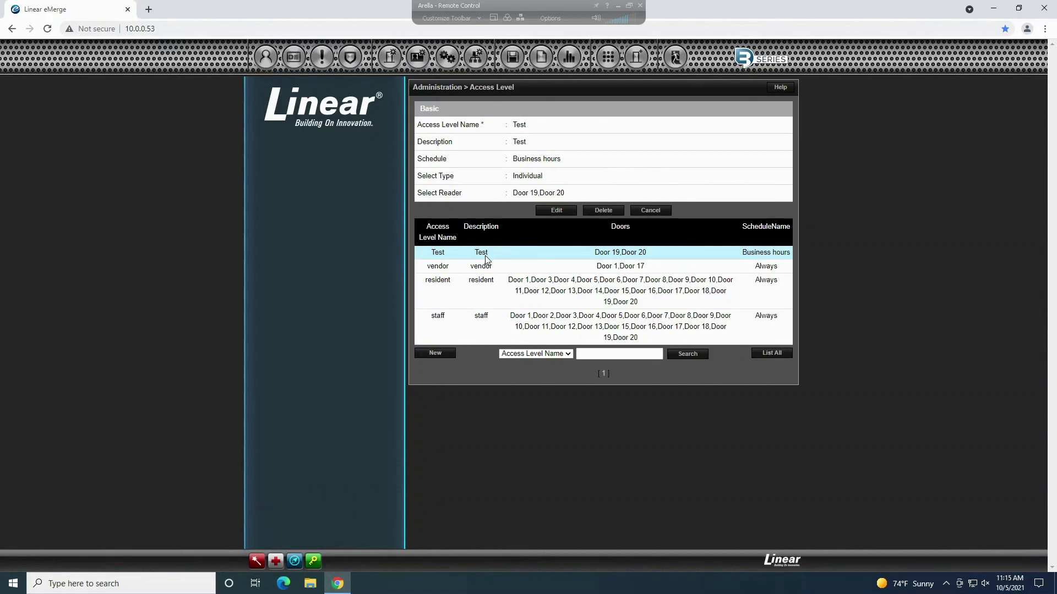
pyautogui.click(589, 208)
pyautogui.click(579, 90)
pyautogui.click(630, 93)
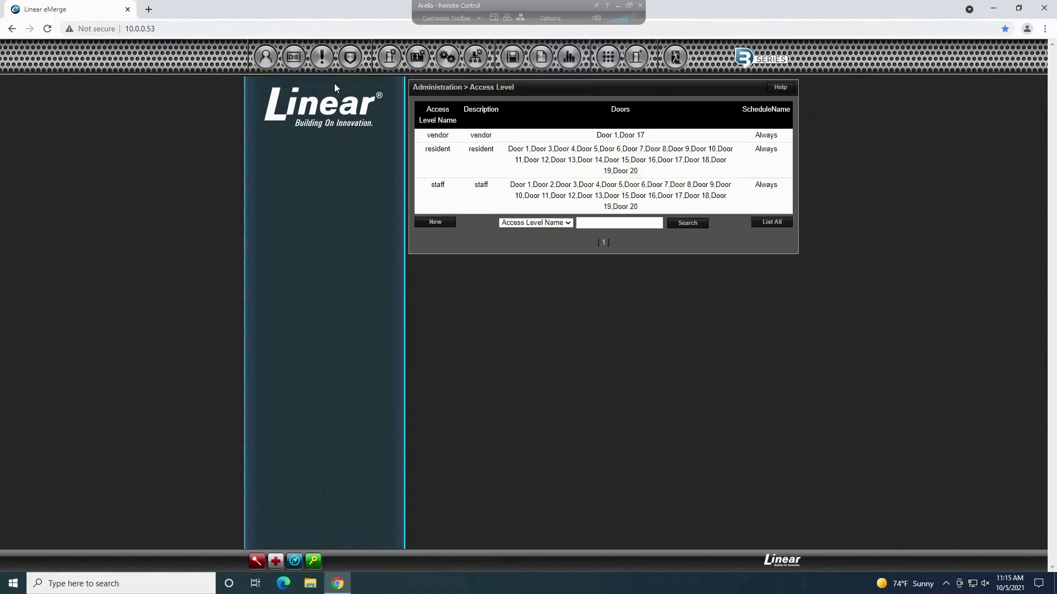
# Step: Delete the Test schedule from the Schedule list and confirm
pyautogui.moveTo(290, 59)
pyautogui.click(278, 83)
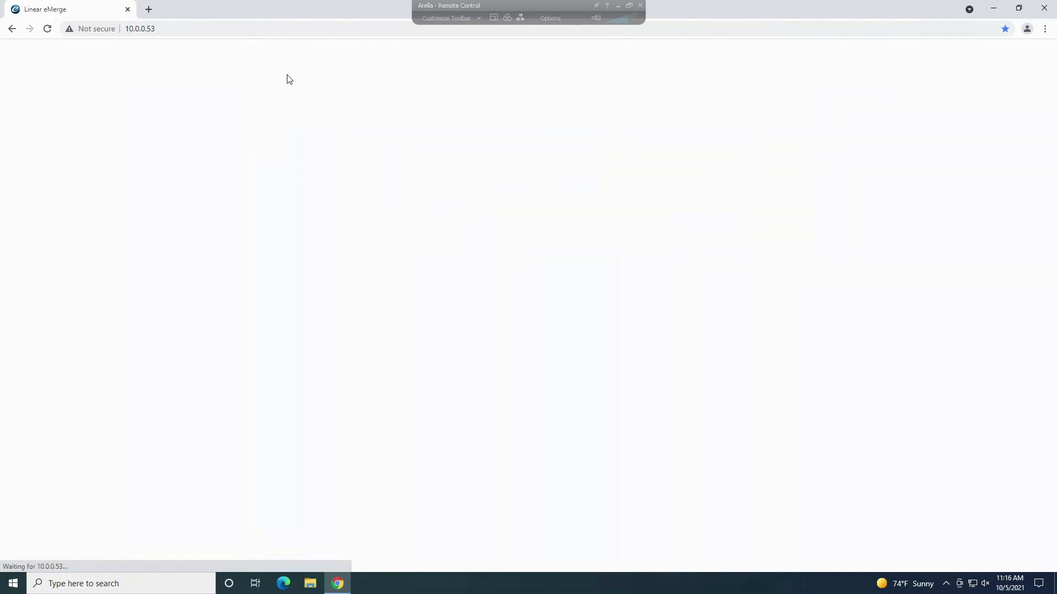
pyautogui.click(511, 124)
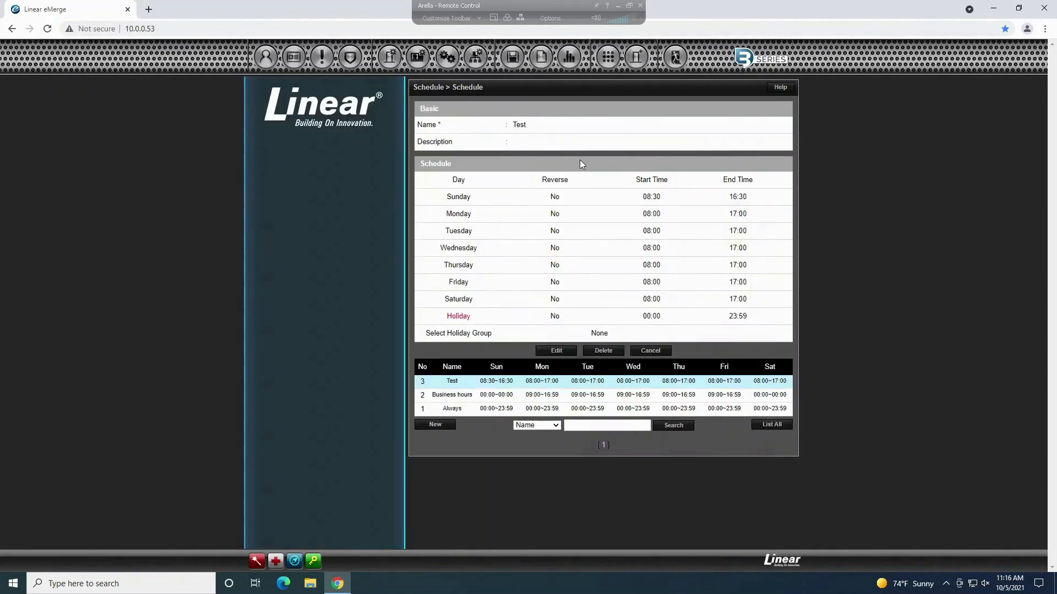
pyautogui.click(592, 350)
pyautogui.click(581, 100)
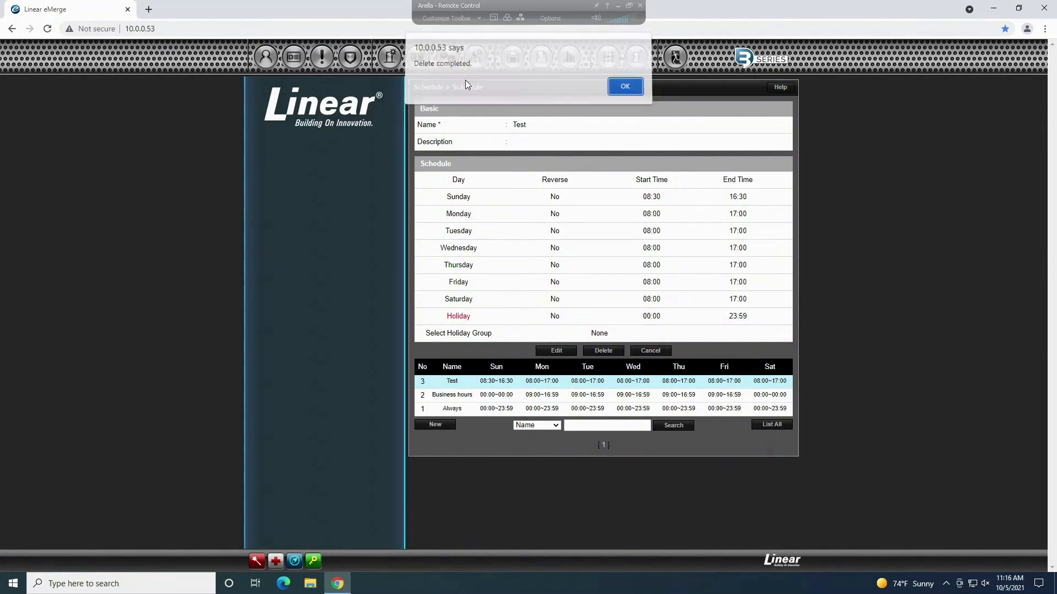
pyautogui.press('Return')
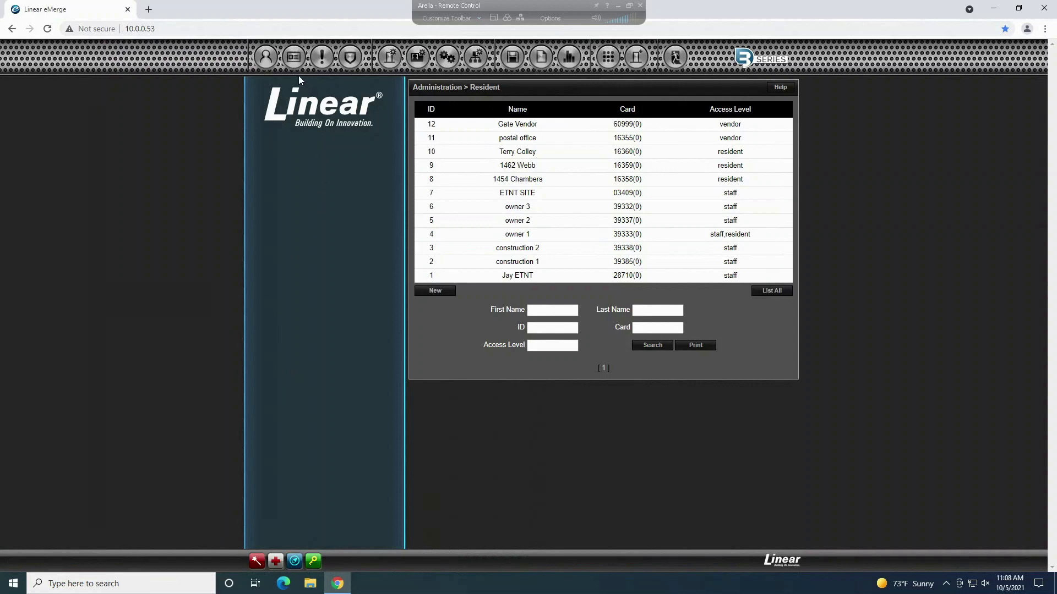
# Step: Create a new schedule from the Schedule list and enter Test as its name
pyautogui.moveTo(296, 62)
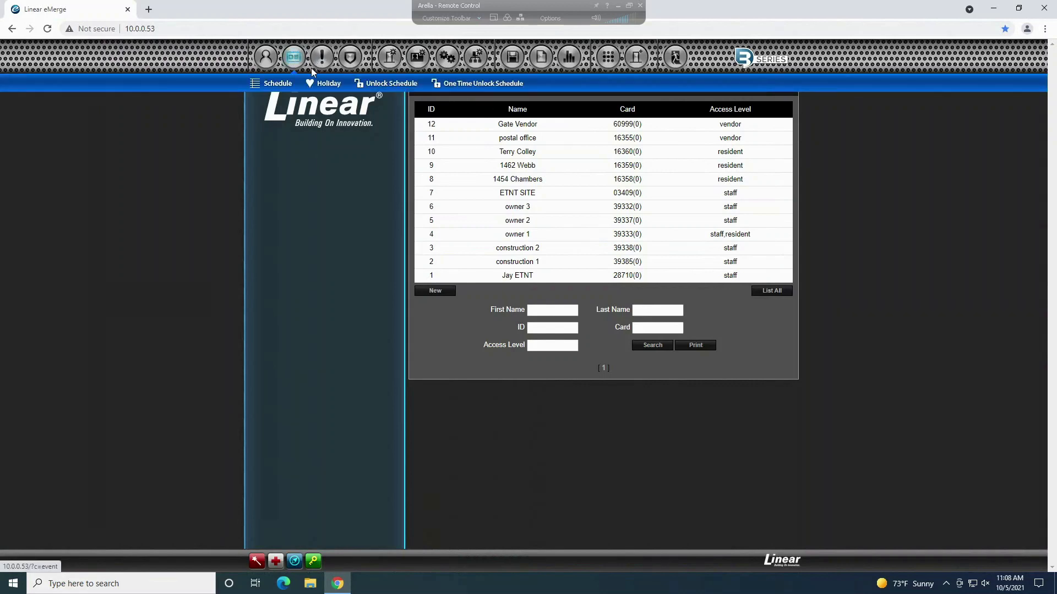
pyautogui.click(279, 84)
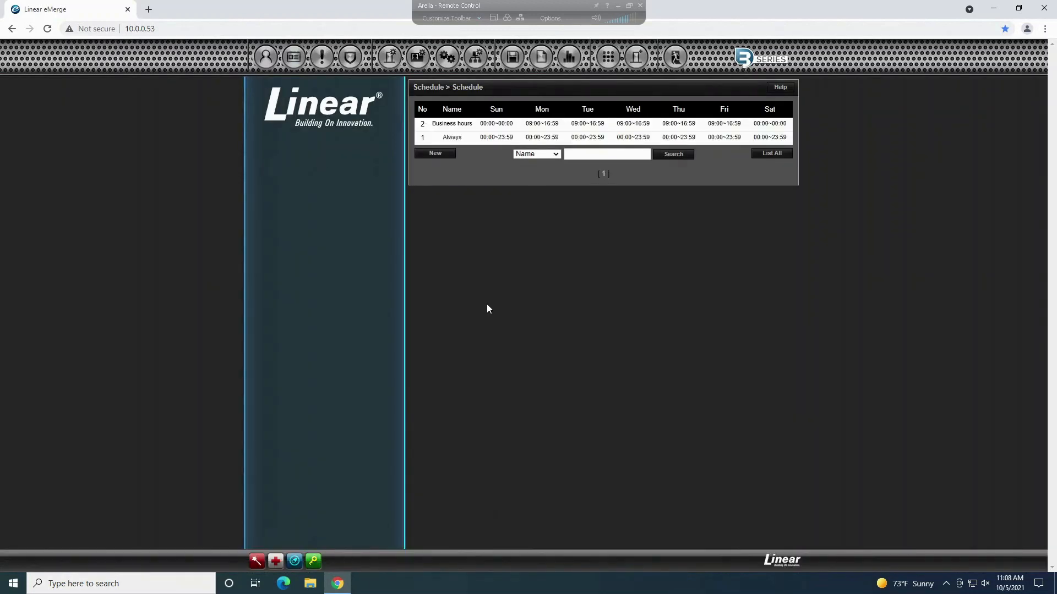
pyautogui.click(434, 155)
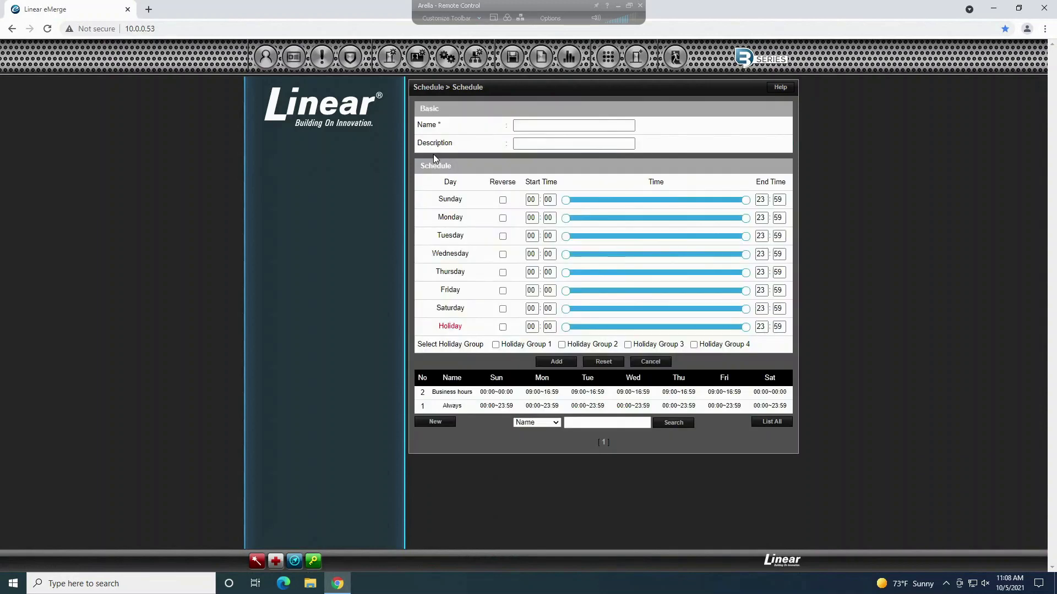
pyautogui.click(578, 127)
pyautogui.write('Test')
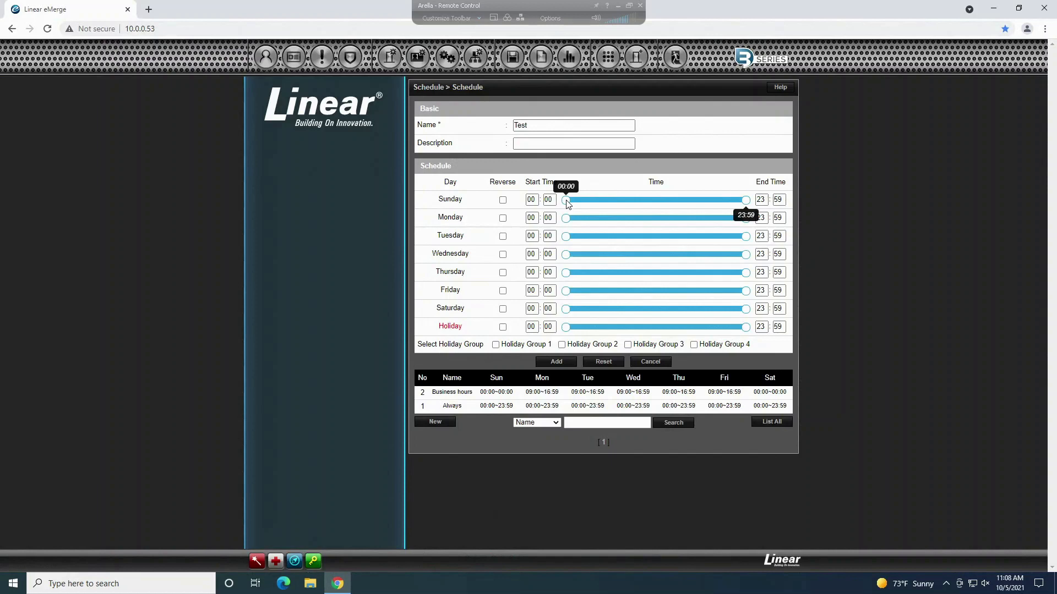
# Step: Set Sunday's time range to 08:30–16:30 using the sliders and time fields
pyautogui.moveTo(615, 197)
pyautogui.mouseDown()
pyautogui.moveTo(680, 196)
pyautogui.moveTo(566, 206)
pyautogui.moveTo(629, 200)
pyautogui.mouseUp()
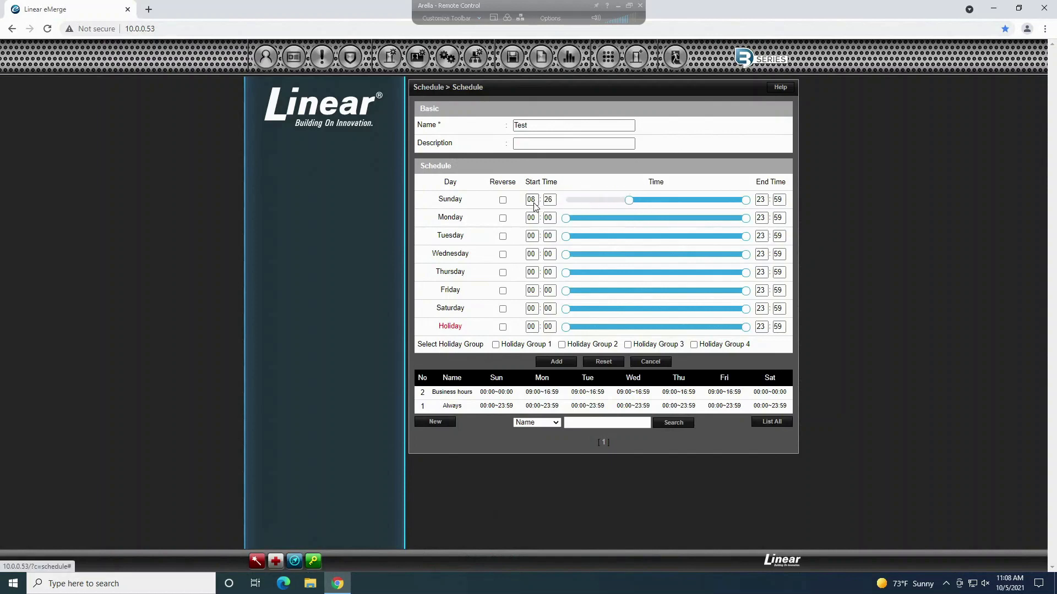
pyautogui.click(533, 202)
pyautogui.write('12')
pyautogui.click(576, 180)
pyautogui.moveTo(664, 202); pyautogui.dragTo(630, 206)
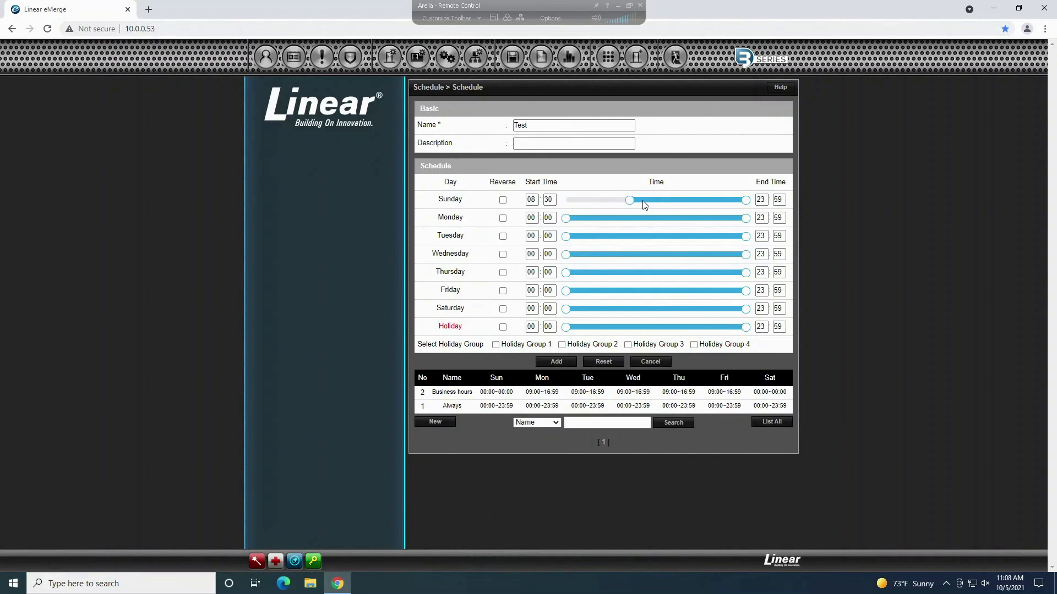
pyautogui.moveTo(745, 200); pyautogui.dragTo(703, 201)
pyautogui.click(764, 204)
pyautogui.press('Tab')
pyautogui.write('1')
pyautogui.click(532, 200)
# Step: Enter 08 as the start hour for Monday through Saturday
pyautogui.click(531, 219)
pyautogui.write('08')
pyautogui.click(531, 236)
pyautogui.write('08')
pyautogui.click(531, 255)
pyautogui.write('08')
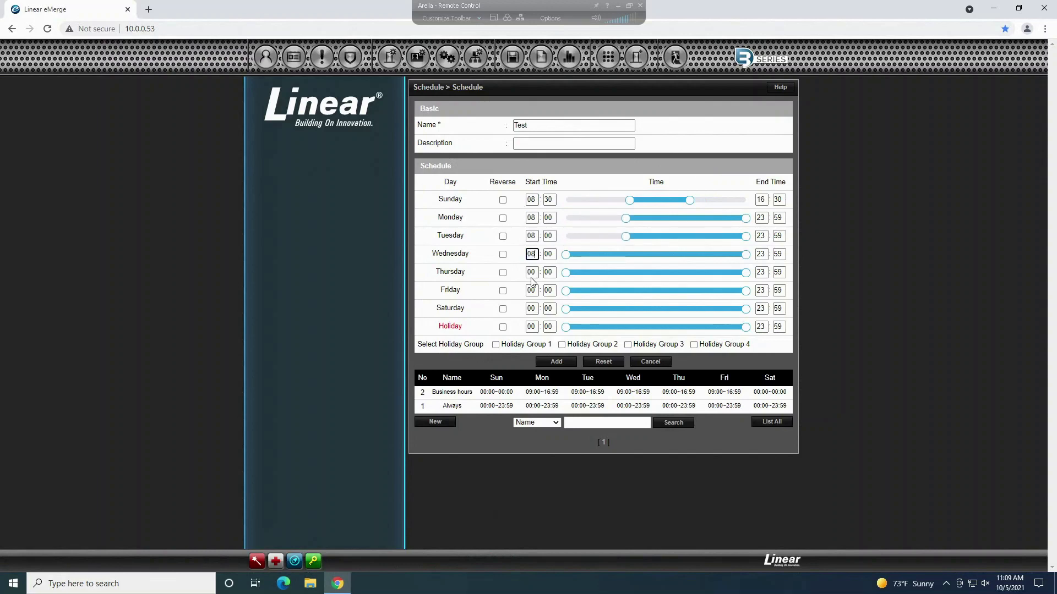
pyautogui.click(531, 273)
pyautogui.write('08')
pyautogui.click(532, 291)
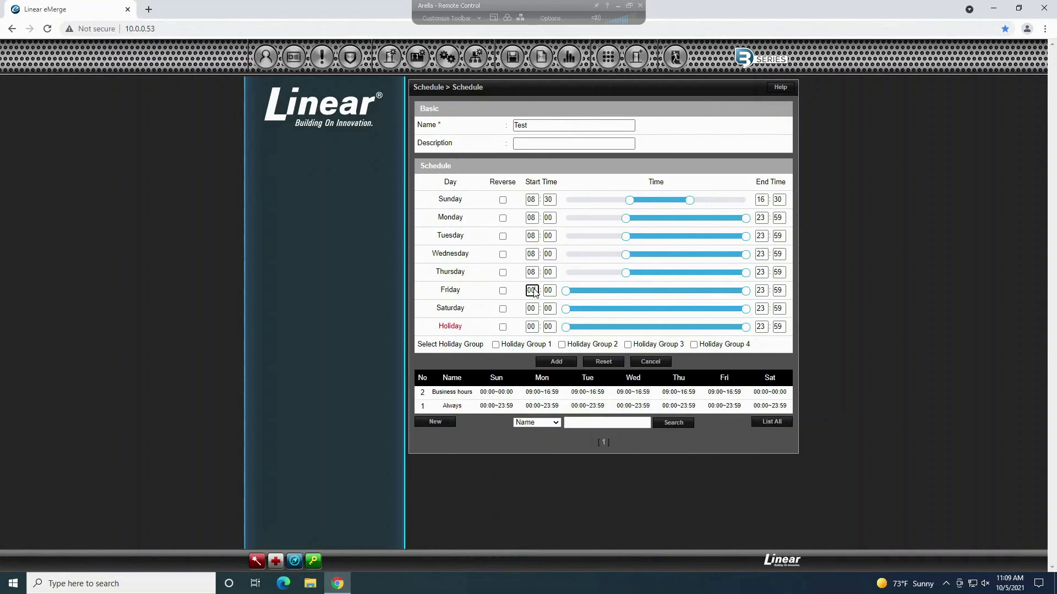
pyautogui.write('08')
pyautogui.click(532, 309)
pyautogui.write('08')
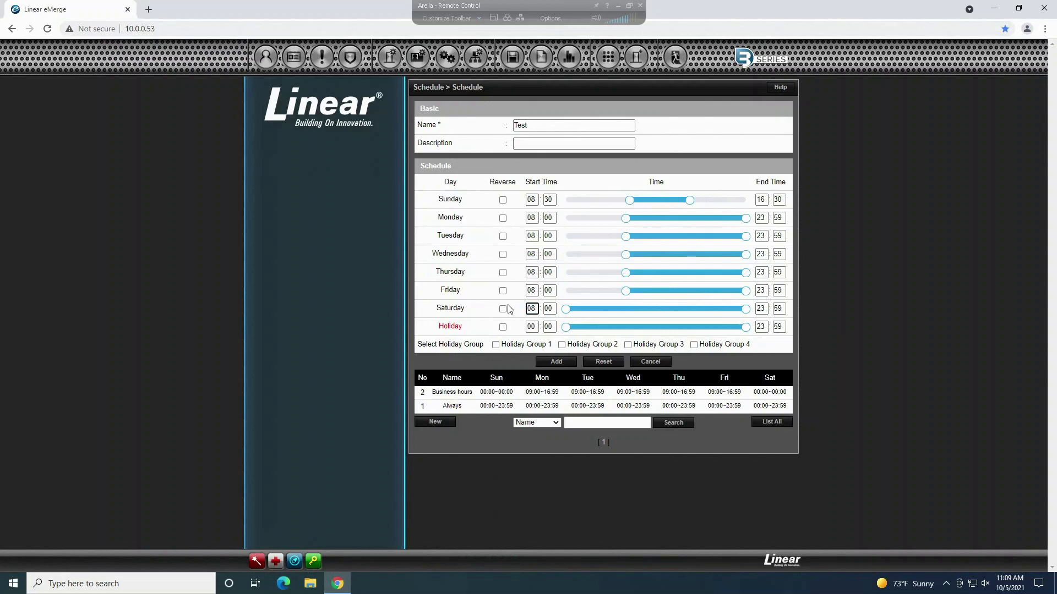
# Step: Set Monday's end to 17:00 and type 17 as the end hour through Saturday
pyautogui.click(763, 220)
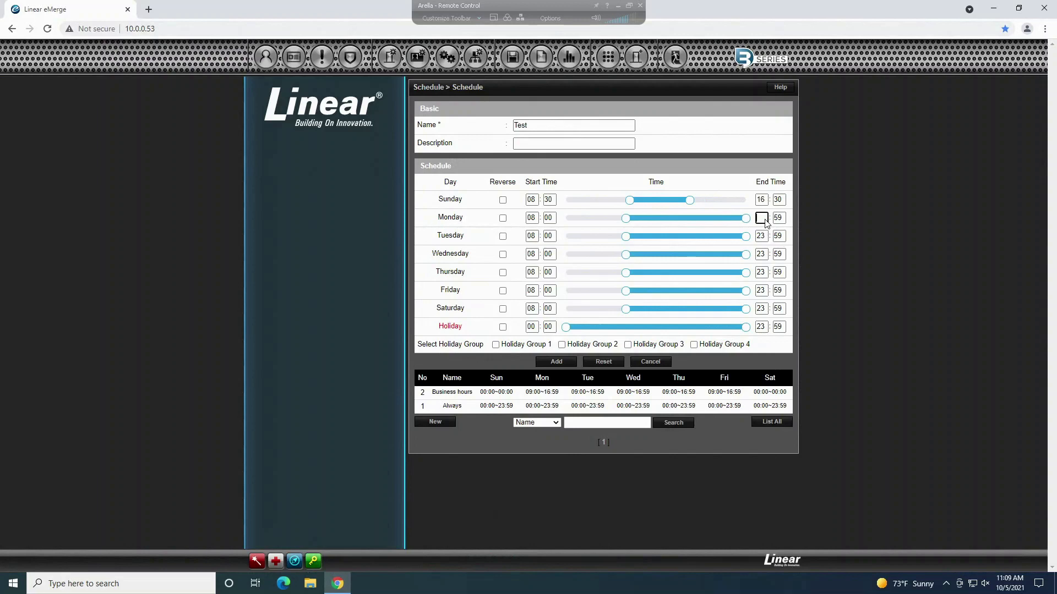
pyautogui.write('17')
pyautogui.click(780, 219)
pyautogui.write('00')
pyautogui.click(760, 219)
pyautogui.click(760, 236)
pyautogui.write('17')
pyautogui.click(761, 255)
pyautogui.write('17')
pyautogui.click(763, 273)
pyautogui.write('17')
pyautogui.click(763, 291)
pyautogui.write('17')
pyautogui.click(764, 309)
pyautogui.write('17')
# Step: Fill in 00 end minutes for Tuesday through Friday
pyautogui.click(778, 218)
pyautogui.click(778, 237)
pyautogui.write('00')
pyautogui.click(779, 255)
pyautogui.write('00')
pyautogui.click(779, 272)
pyautogui.write('00')
pyautogui.click(779, 290)
pyautogui.write('00')
pyautogui.click(779, 309)
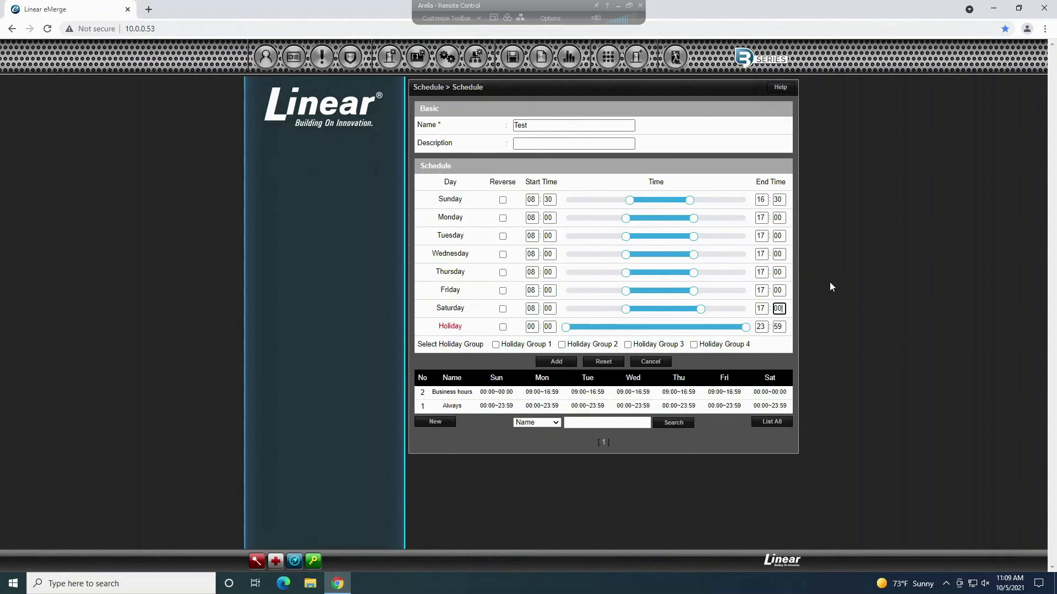
# Step: Set Saturday's end time to 17:00, then save the Test schedule and dismiss the confirmation
pyautogui.click(806, 285)
pyautogui.click(556, 362)
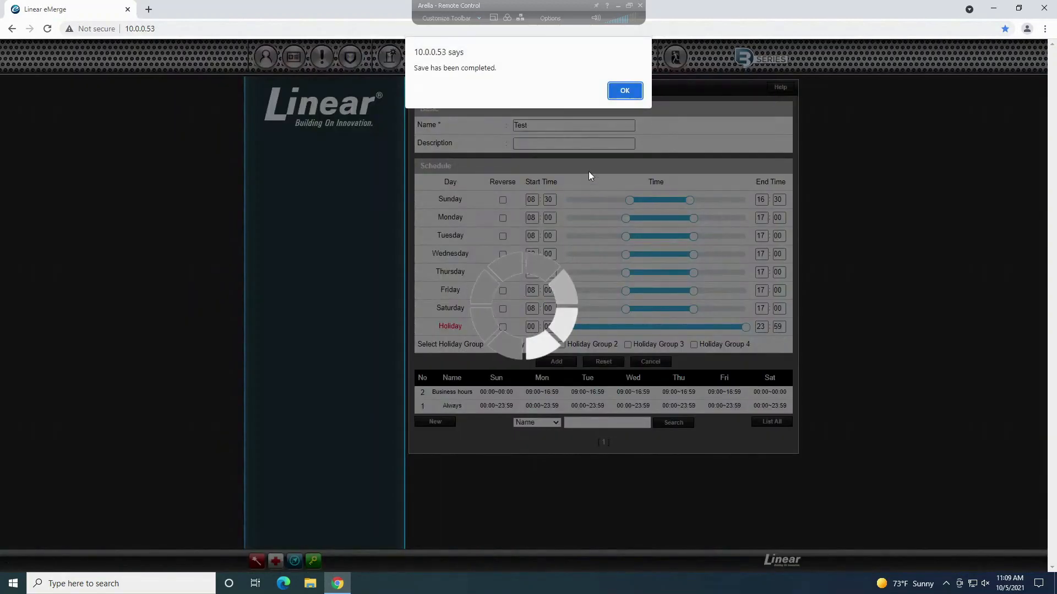
pyautogui.click(635, 90)
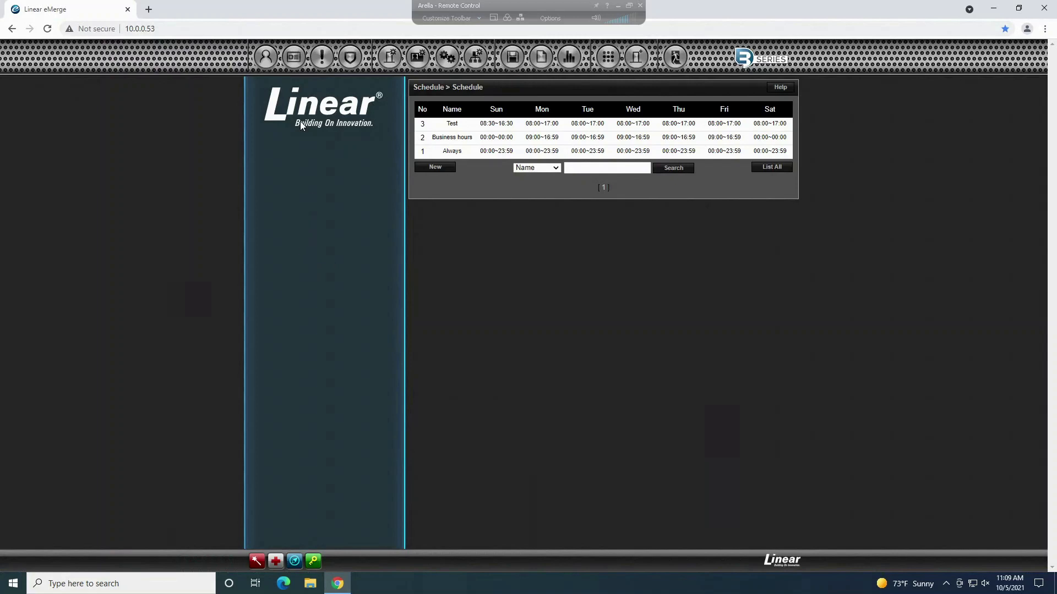
pyautogui.moveTo(298, 62)
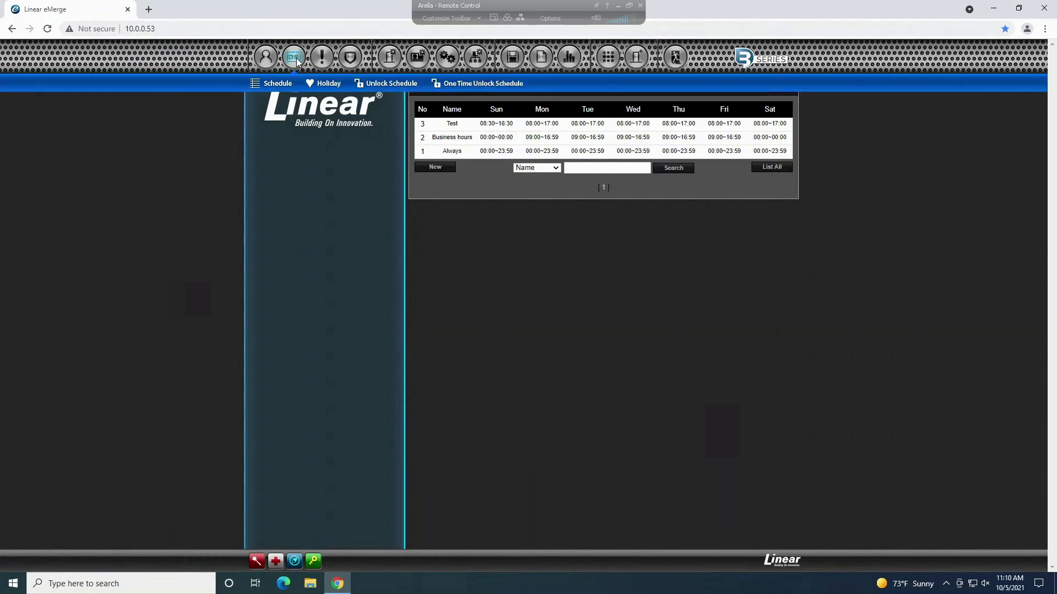
# Step: Review the Business hours unlock schedule, then start a new unlock schedule named Test
pyautogui.click(385, 83)
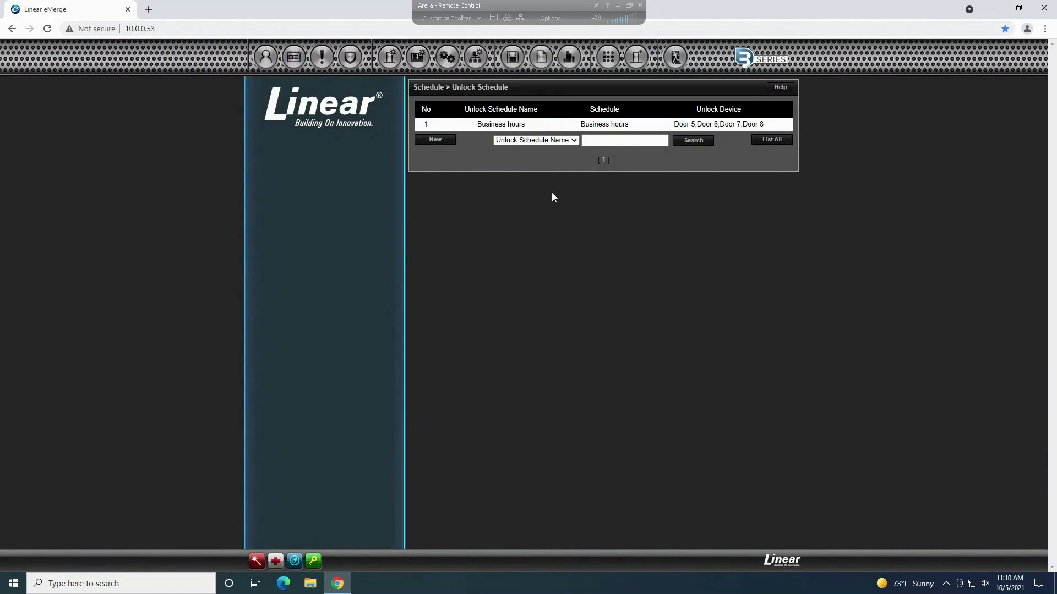
pyautogui.click(487, 125)
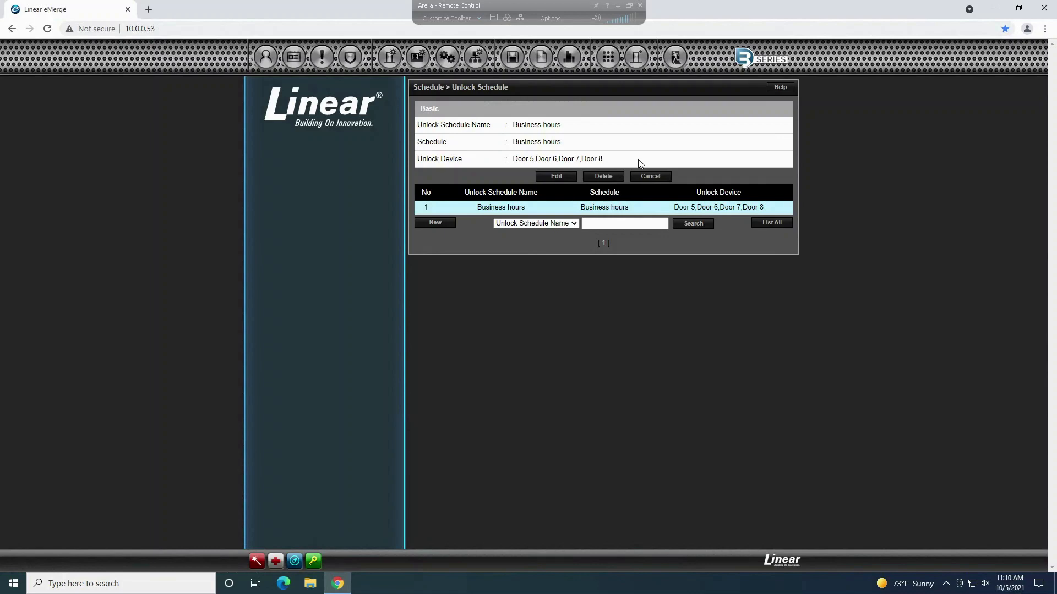
pyautogui.click(440, 223)
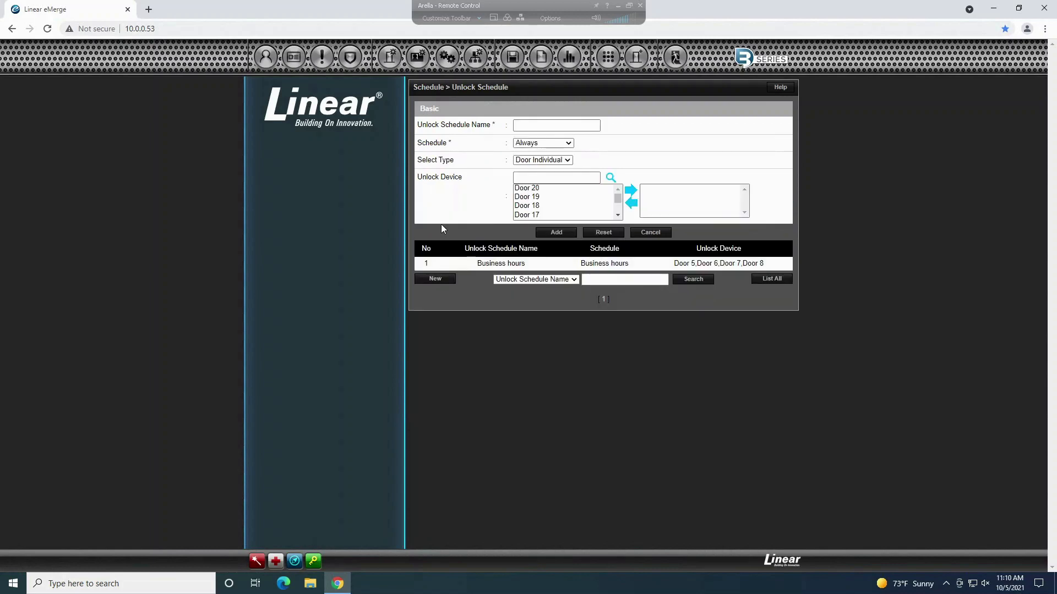
pyautogui.click(564, 129)
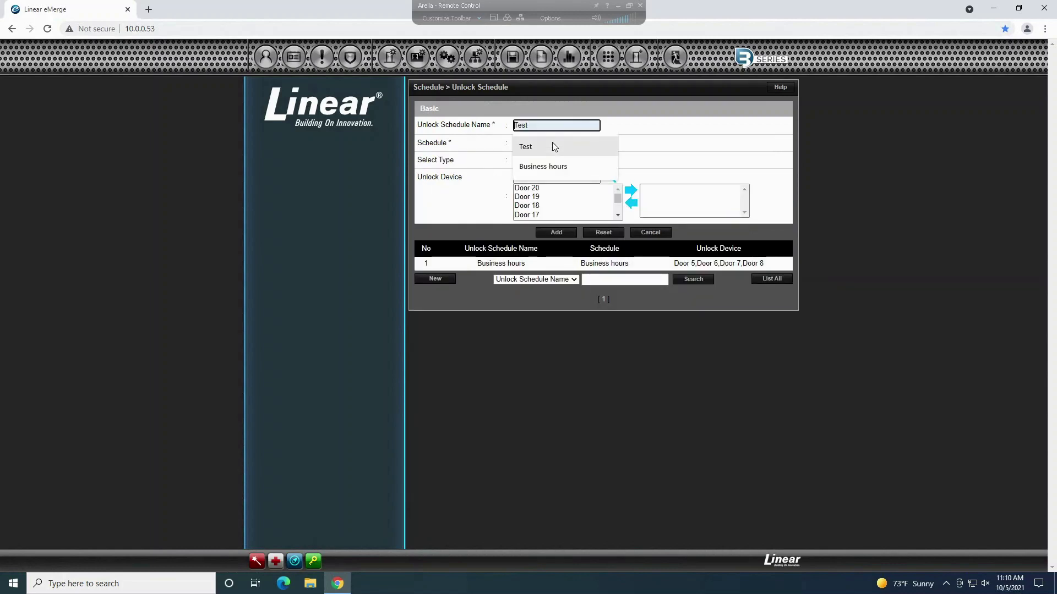
pyautogui.click(555, 145)
# Step: Choose a schedule for it, trying Test and then Always
pyautogui.click(530, 144)
pyautogui.click(530, 145)
pyautogui.click(530, 144)
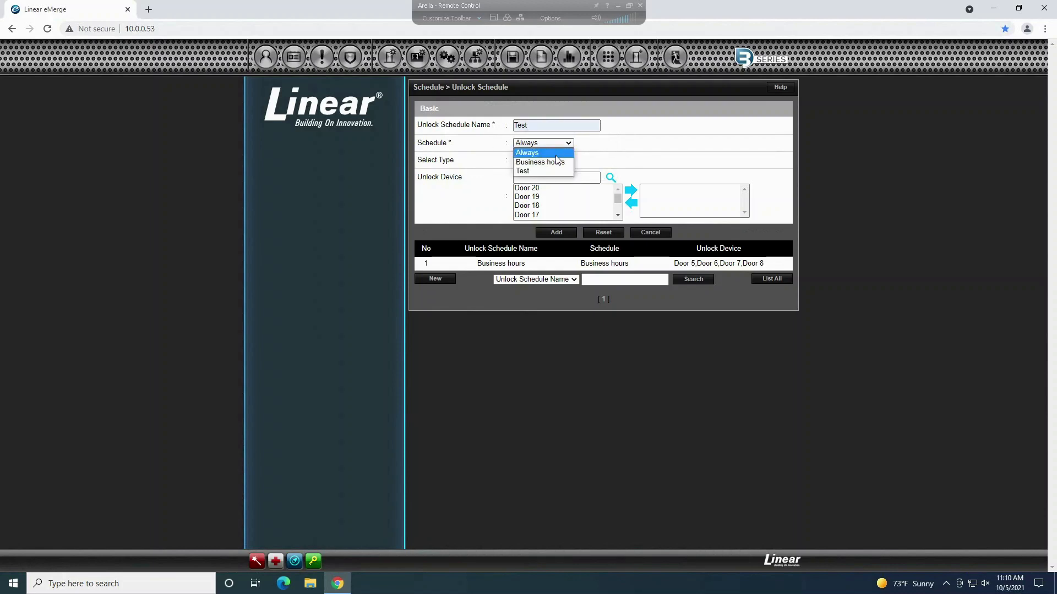
pyautogui.click(530, 174)
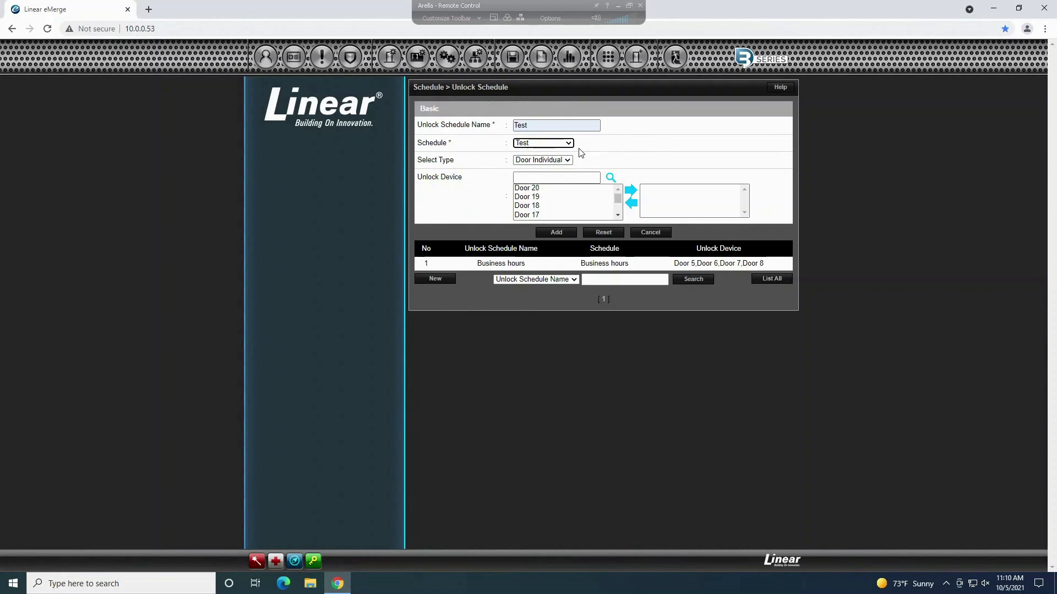
pyautogui.click(561, 144)
pyautogui.click(526, 153)
# Step: Add Doors 20, 19, 18 and 17 to the unlock devices
pyautogui.click(610, 188)
pyautogui.click(630, 190)
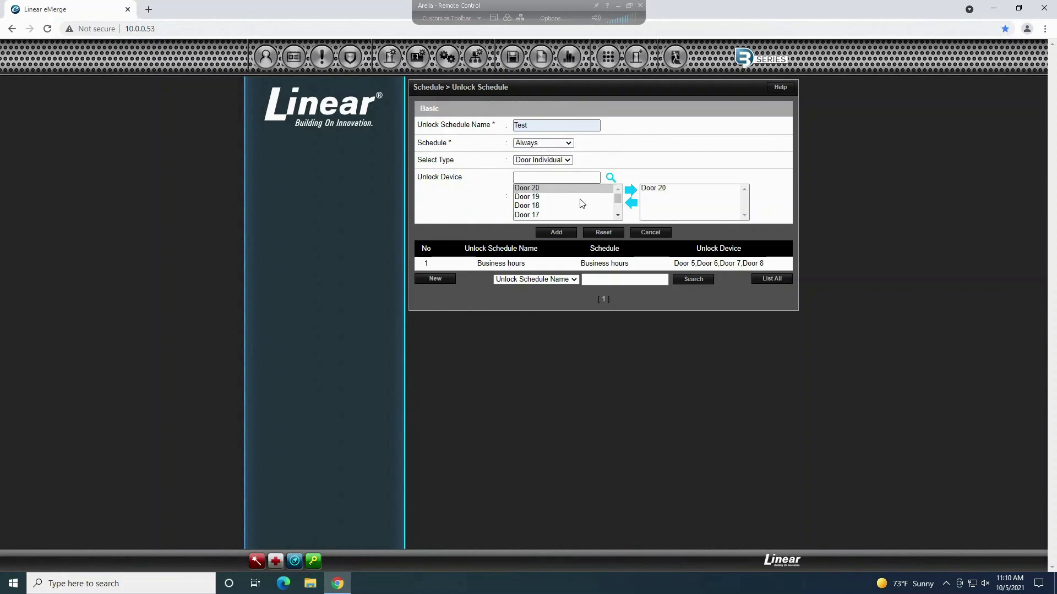
pyautogui.click(533, 197)
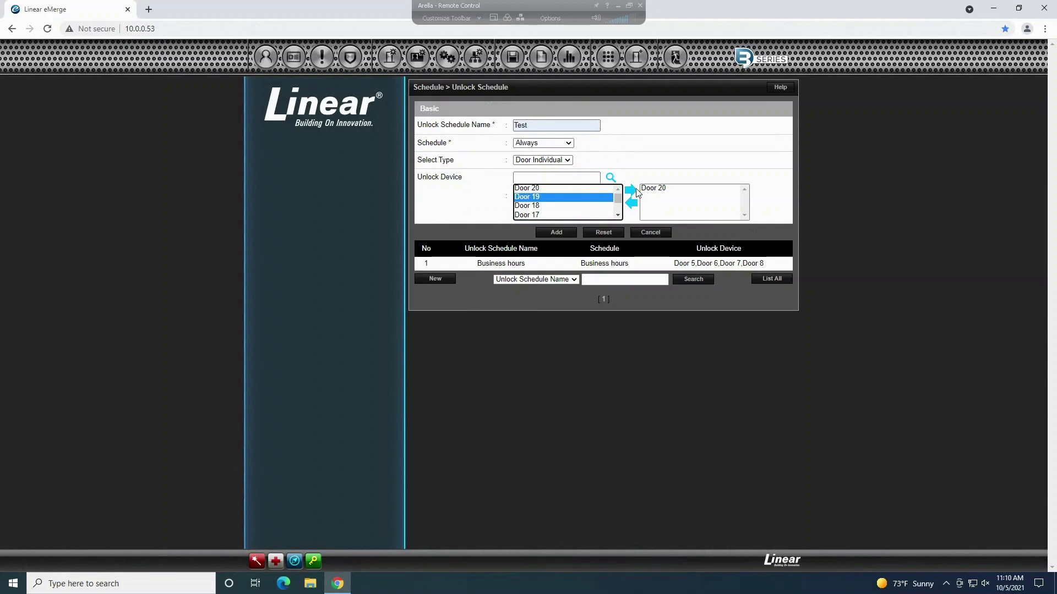
pyautogui.click(631, 190)
pyautogui.click(527, 206)
pyautogui.click(631, 190)
pyautogui.click(528, 214)
pyautogui.click(631, 190)
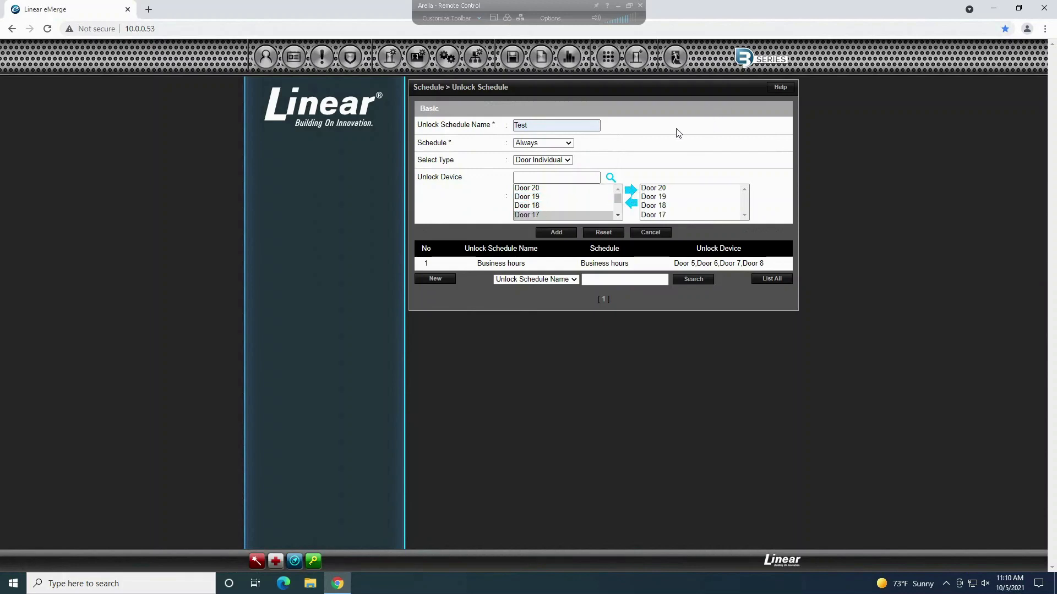
# Step: Switch the schedule back to Test, then cancel the new unlock schedule form
pyautogui.click(567, 143)
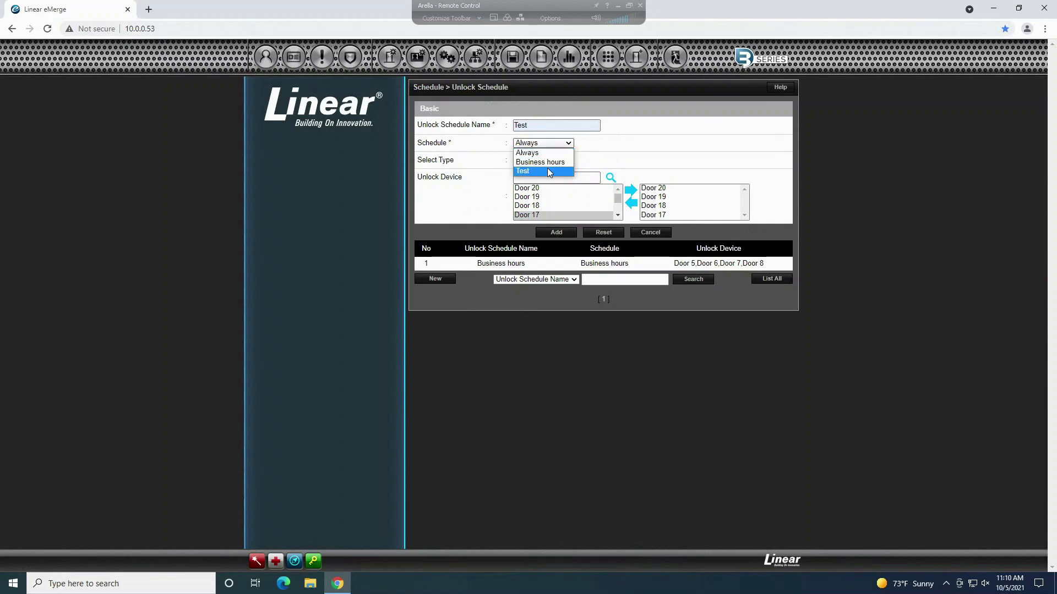
pyautogui.click(547, 171)
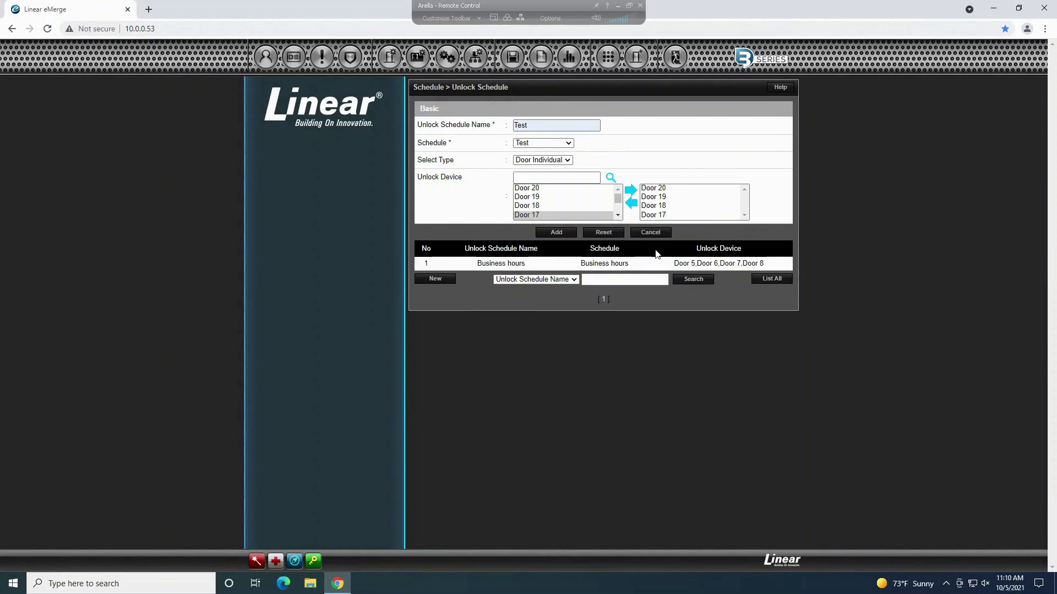
pyautogui.click(648, 233)
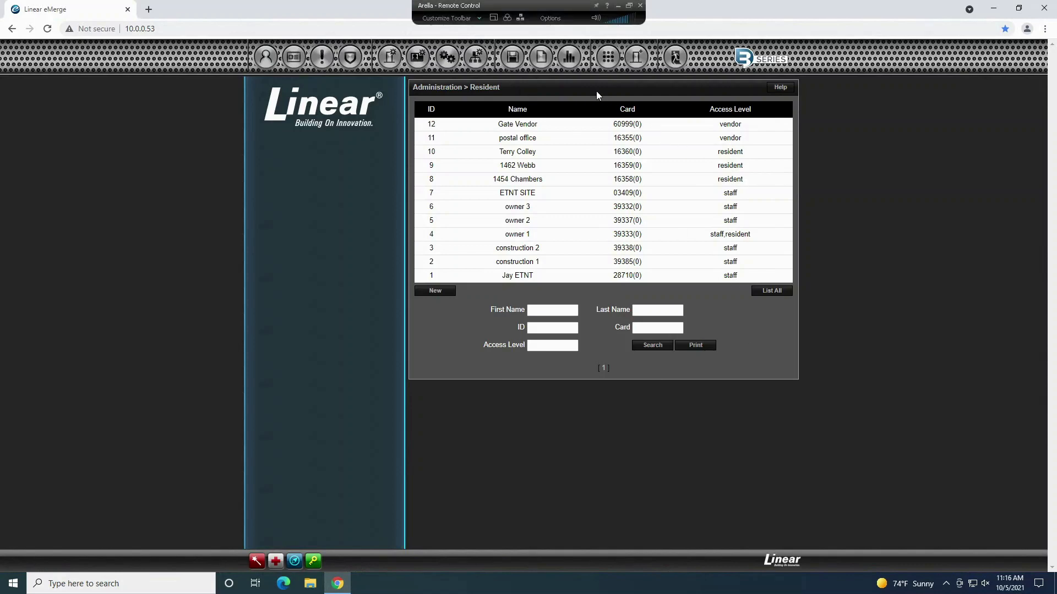
pyautogui.moveTo(541, 62)
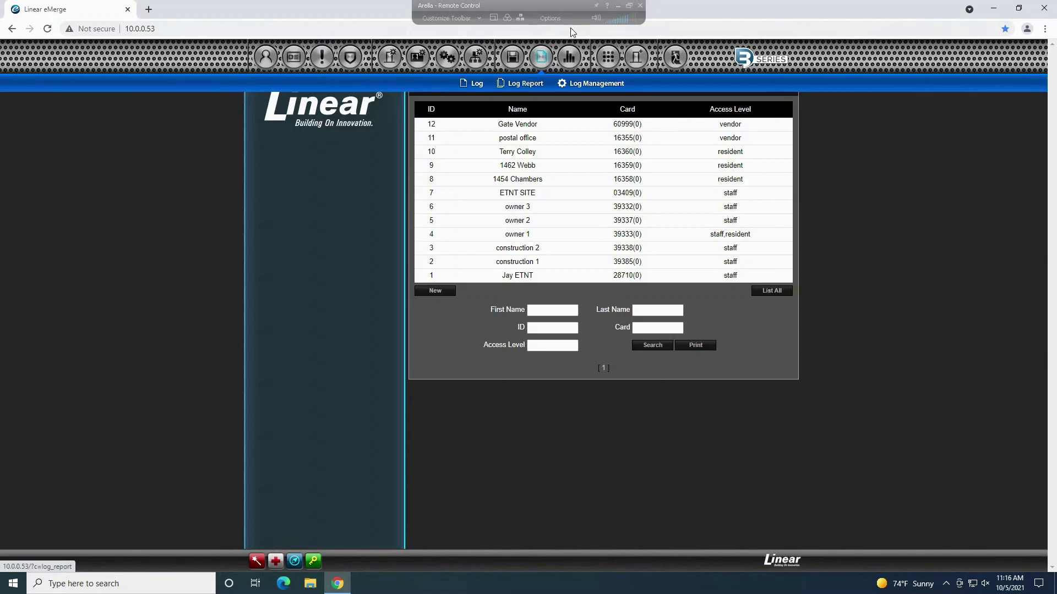
pyautogui.click(472, 85)
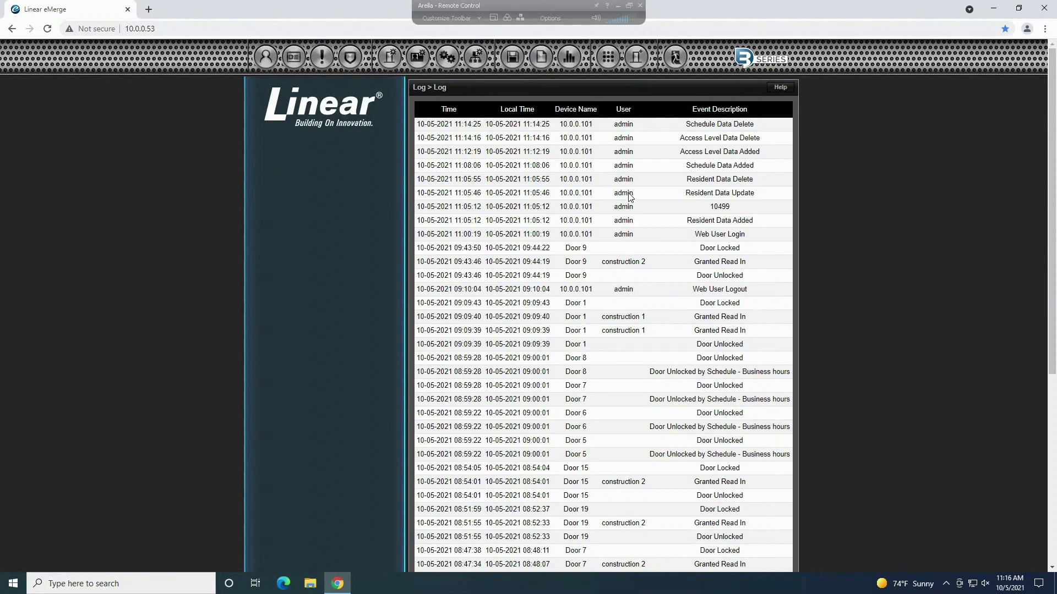
pyautogui.scroll(-6, 616, 199)
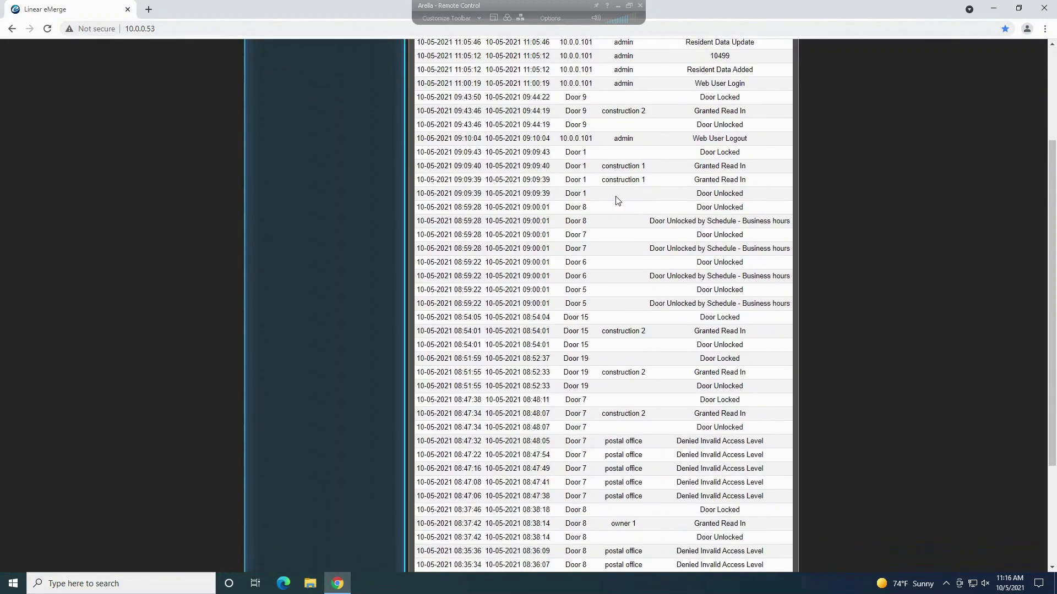
pyautogui.scroll(5, 675, 408)
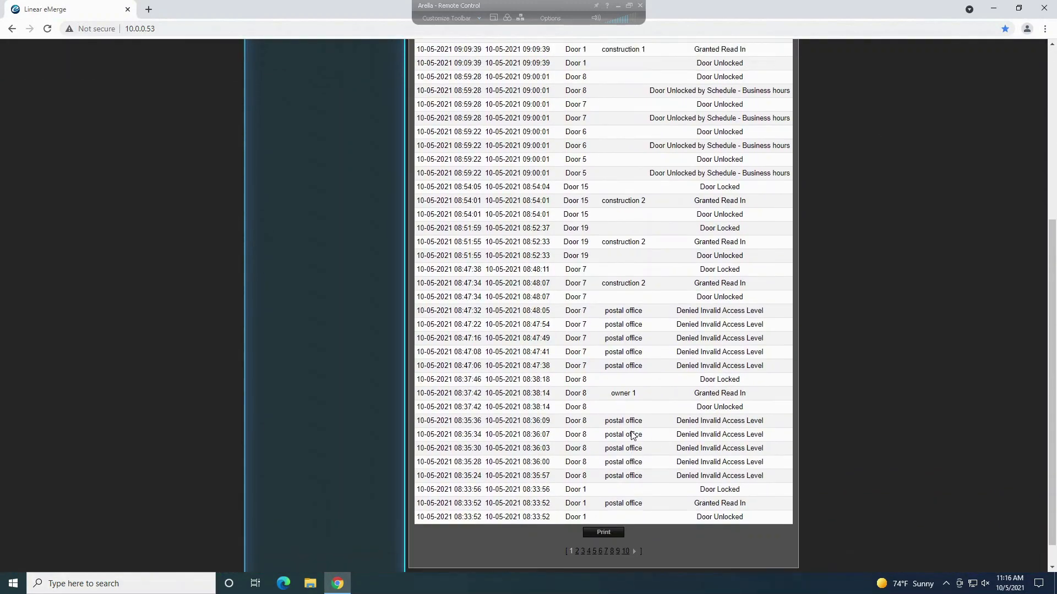
pyautogui.scroll(-3, 696, 363)
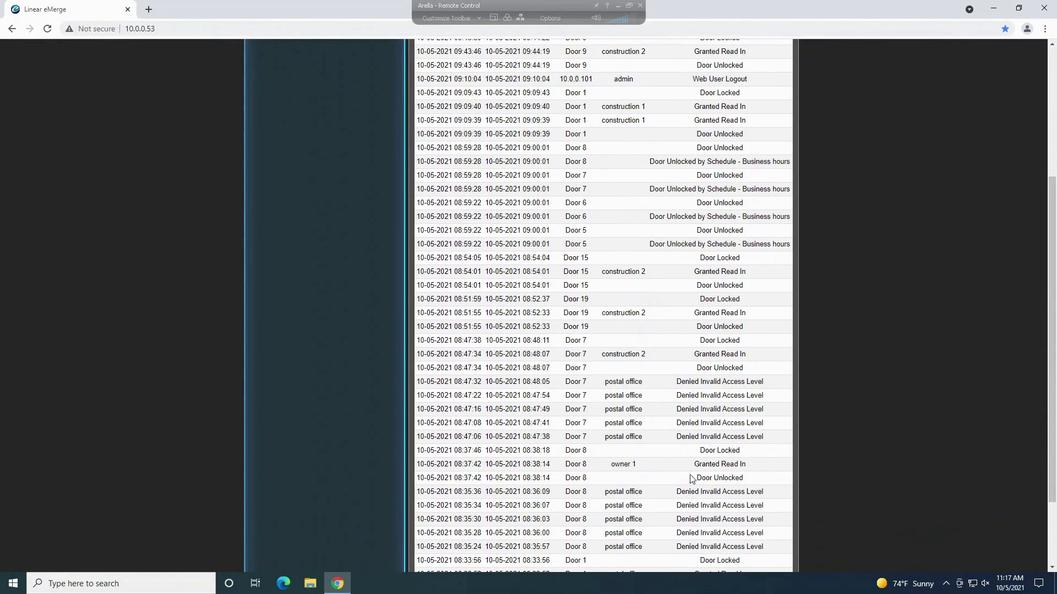
pyautogui.scroll(4, 669, 406)
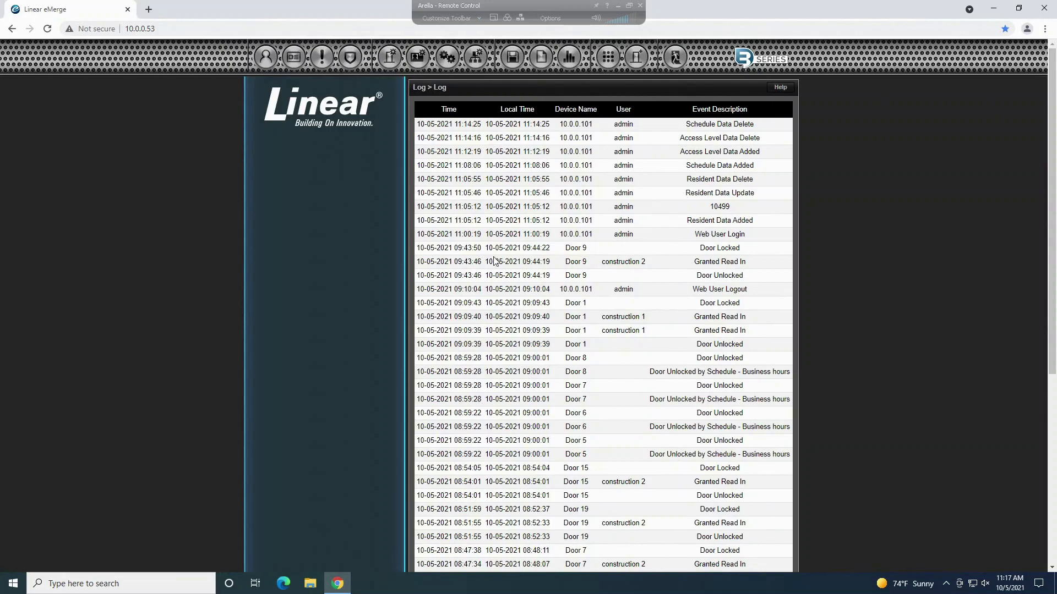
pyautogui.scroll(-5, 599, 308)
pyautogui.scroll(-1, 650, 440)
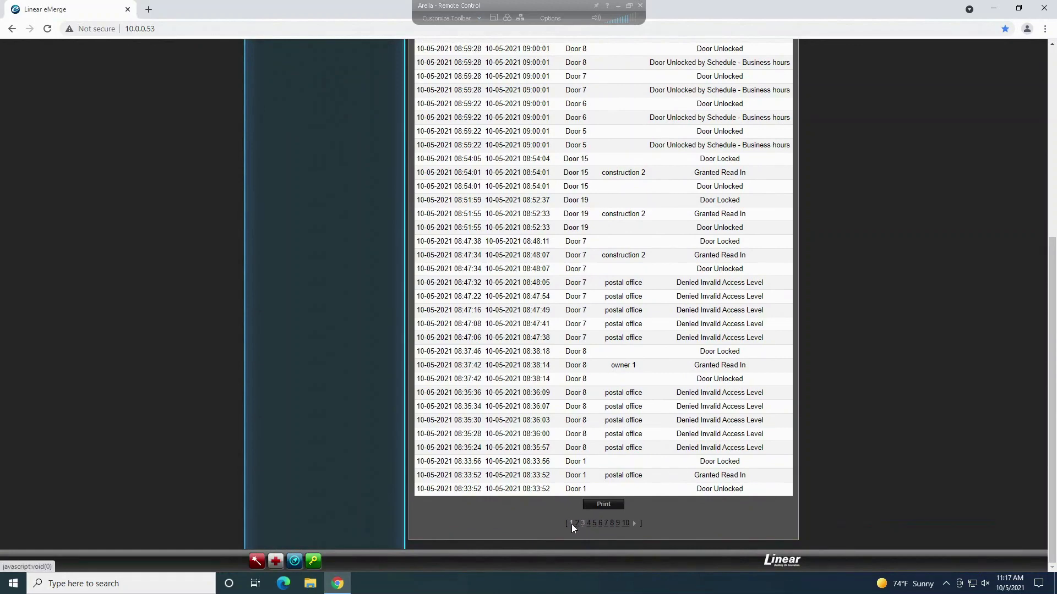
pyautogui.click(624, 522)
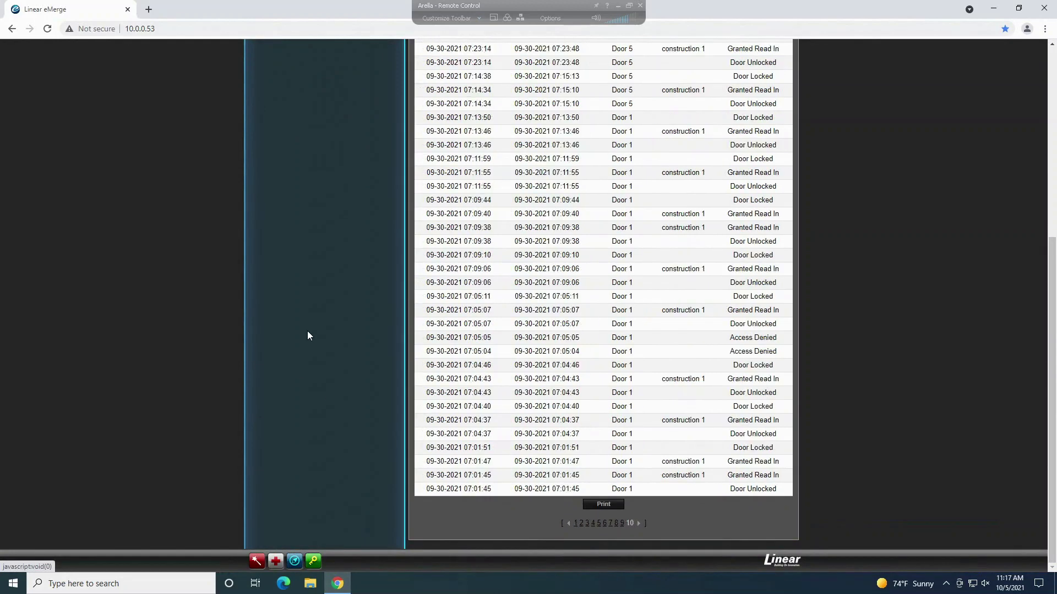
pyautogui.click(598, 524)
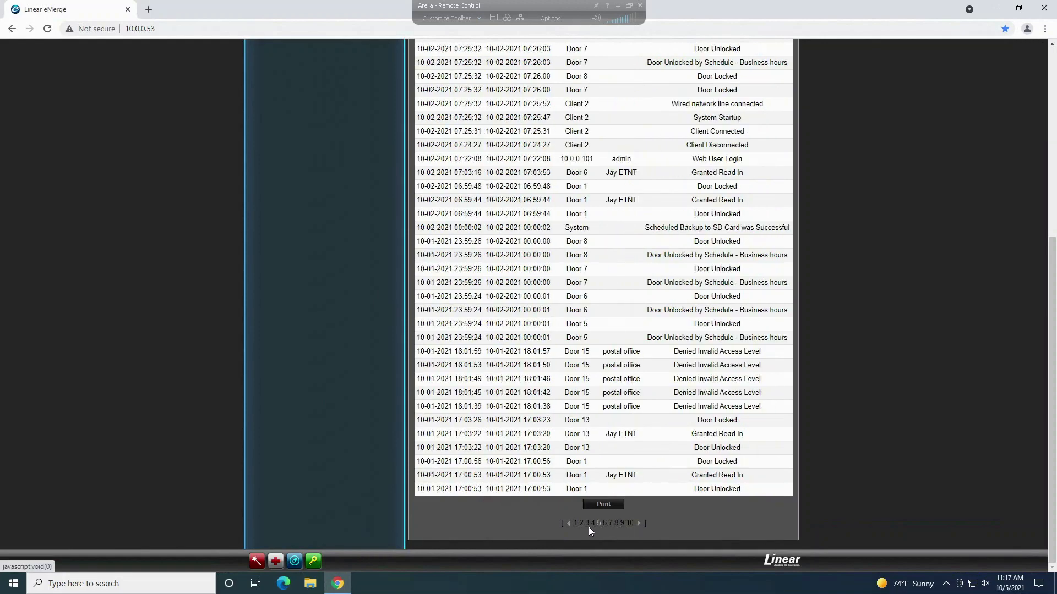
pyautogui.click(575, 525)
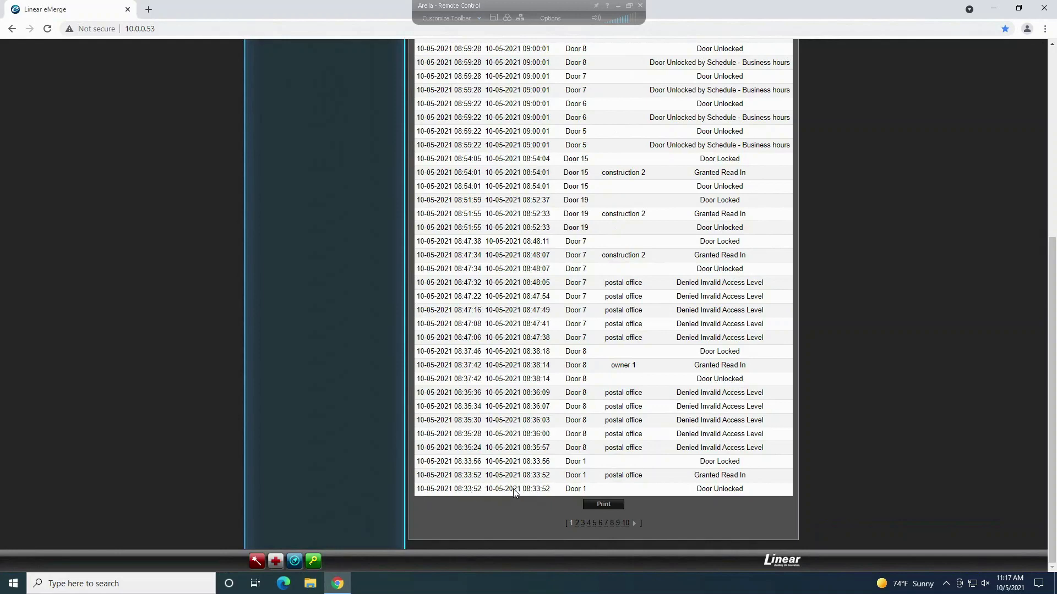
pyautogui.scroll(6, 554, 363)
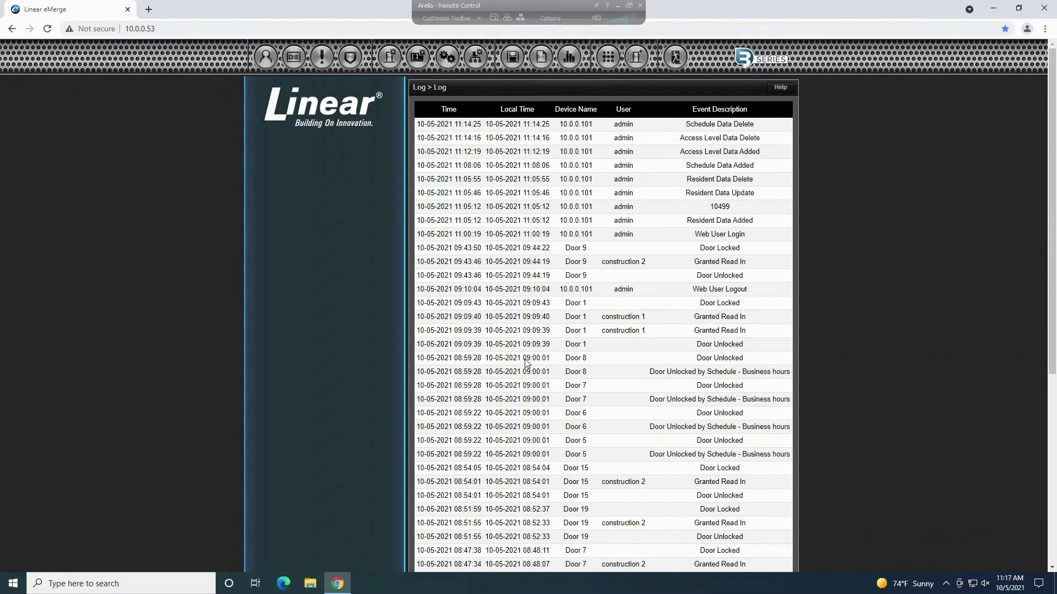
pyautogui.scroll(-1, 527, 364)
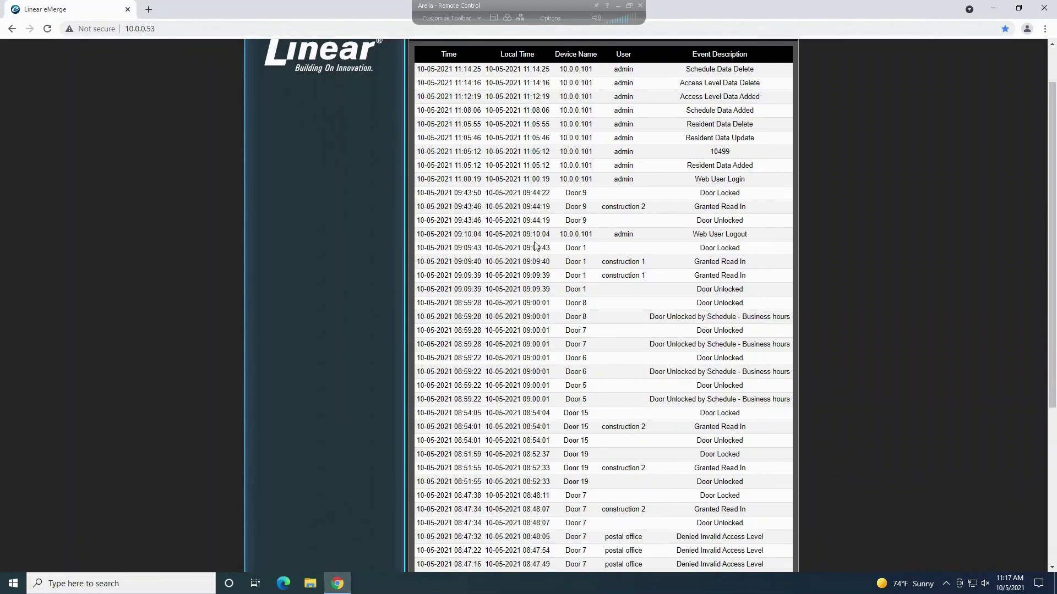
pyautogui.scroll(-5, 558, 173)
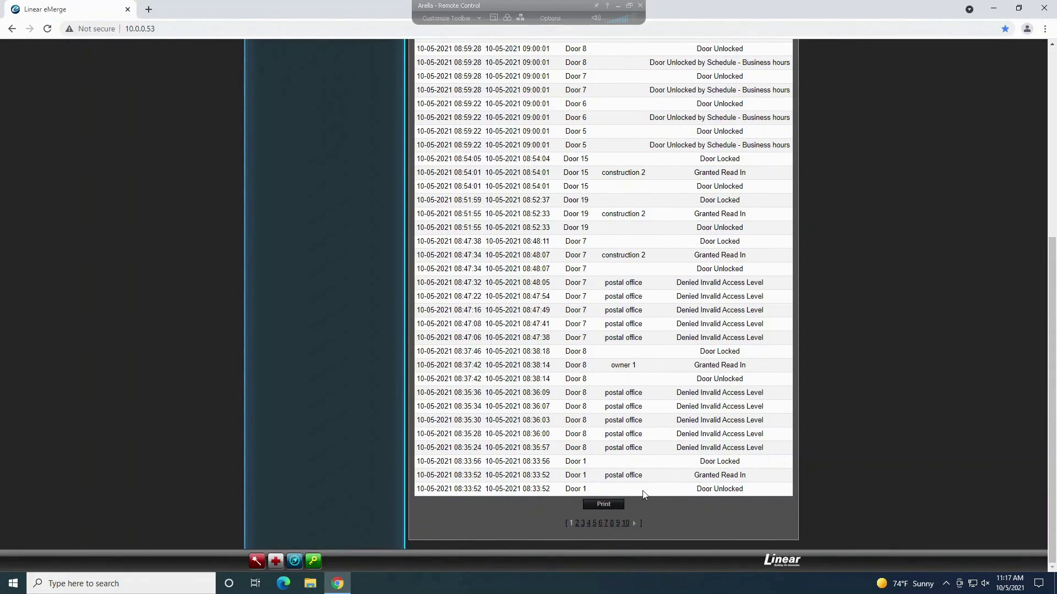
# Step: Preview the two-page event log printout, then cancel without printing
pyautogui.click(608, 503)
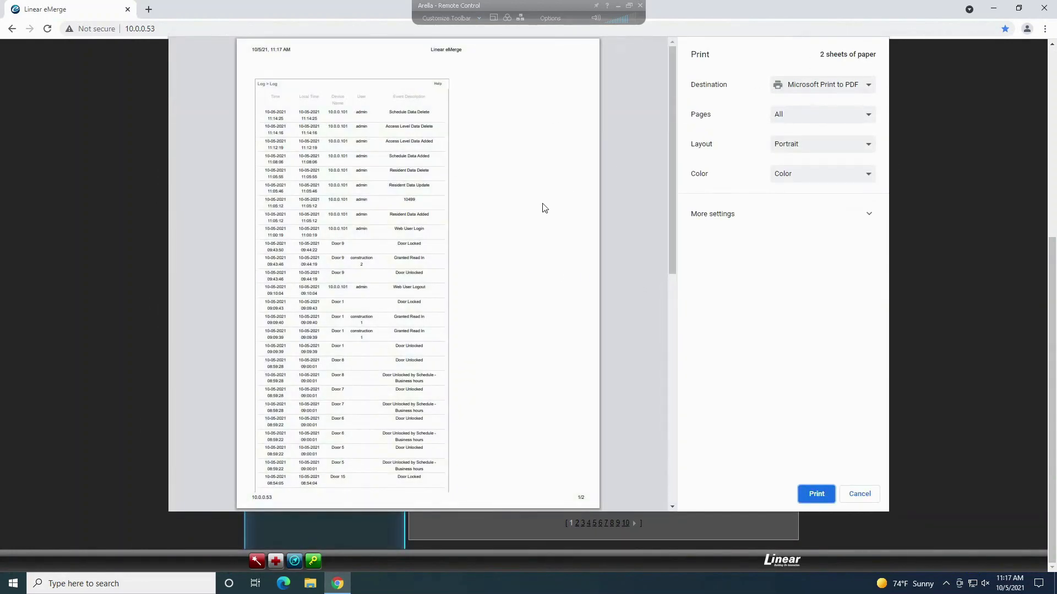
pyautogui.scroll(-4, 377, 281)
pyautogui.scroll(-5, 423, 266)
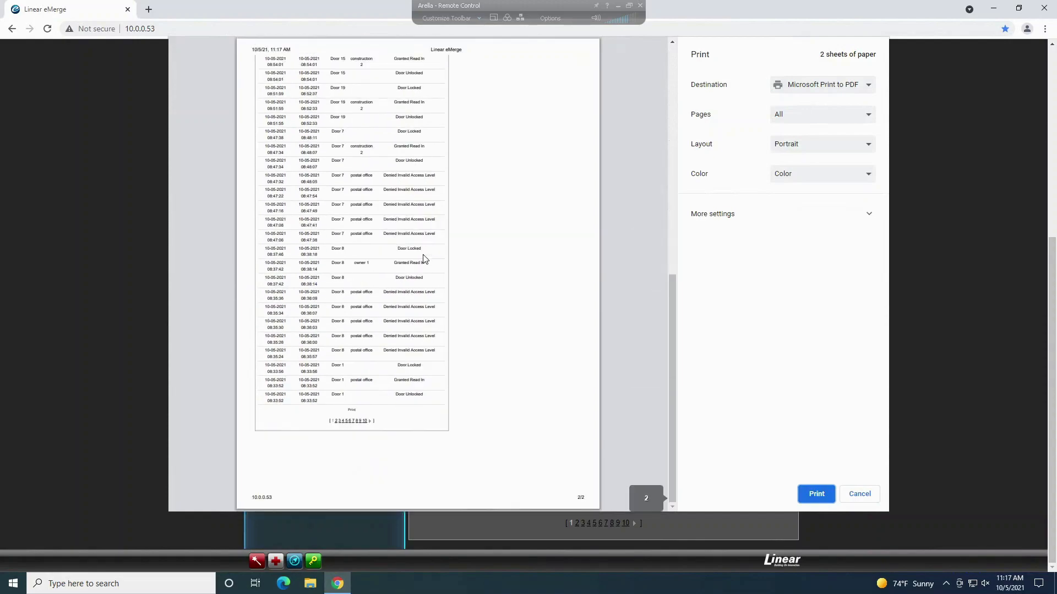
pyautogui.scroll(5, 454, 302)
pyautogui.click(863, 494)
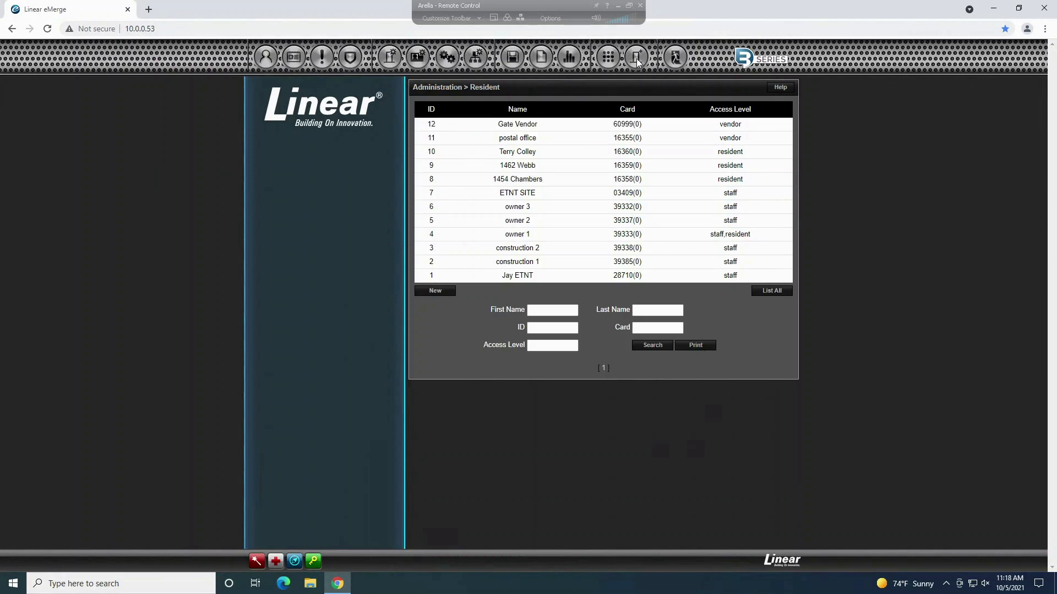
# Step: In Client Management, start rebooting Client 8 and enter the super admin password, then close the prompt
pyautogui.moveTo(637, 59)
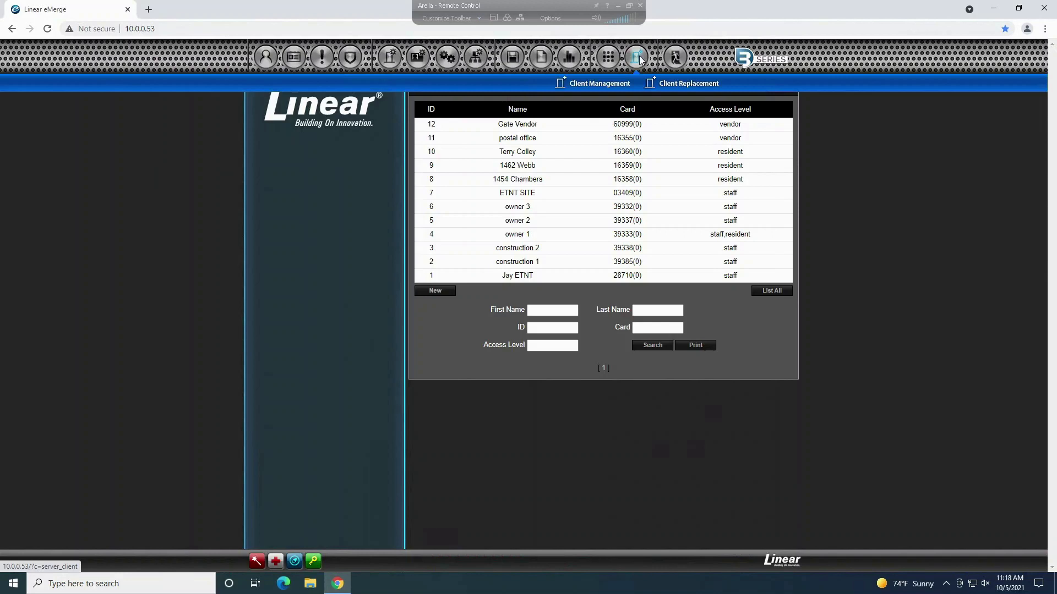
pyautogui.click(615, 84)
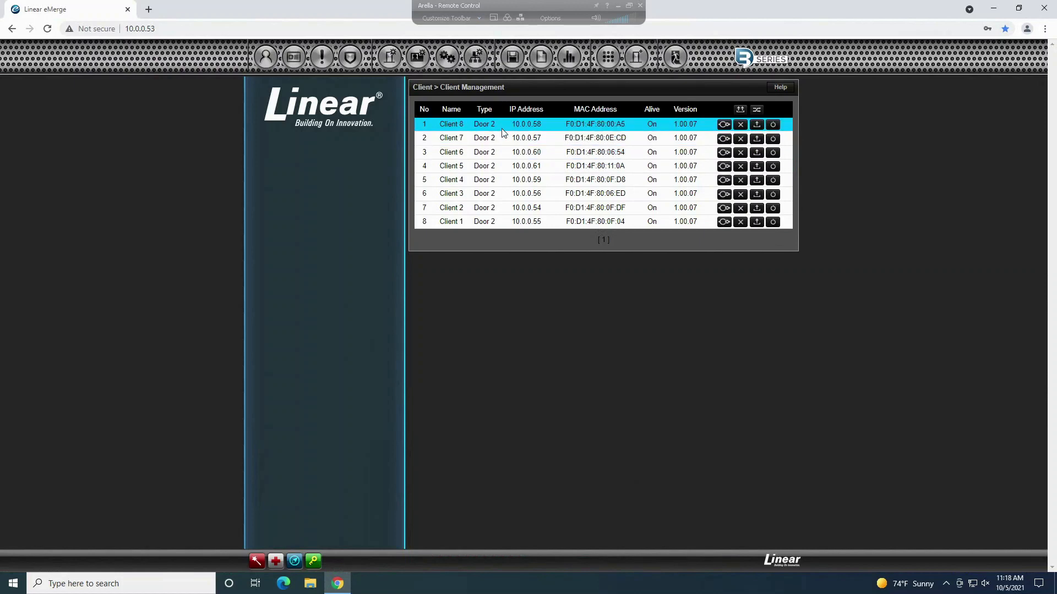
pyautogui.click(773, 125)
pyautogui.click(590, 183)
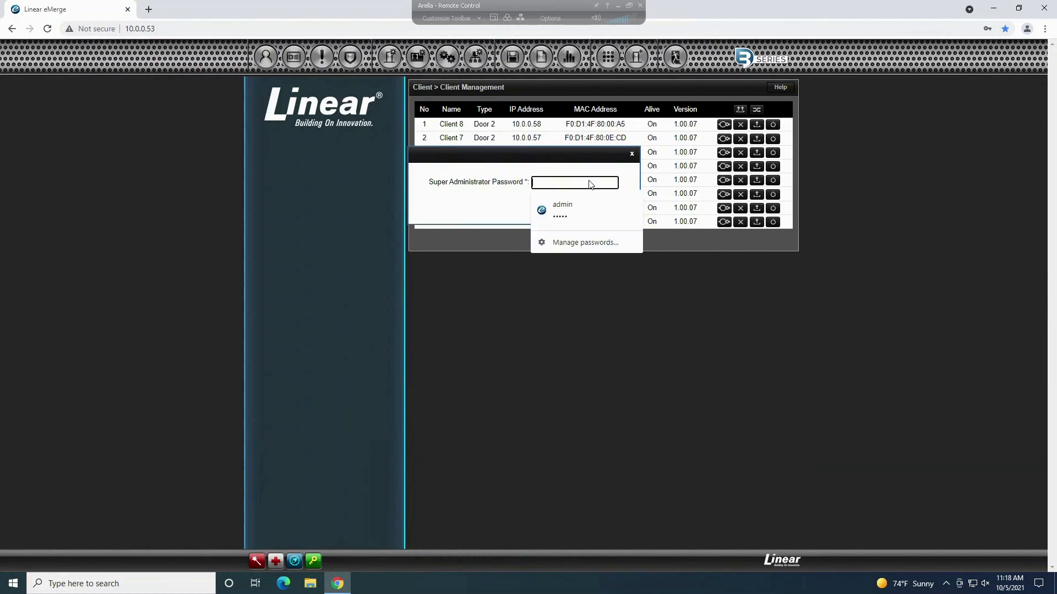
pyautogui.write('•••••')
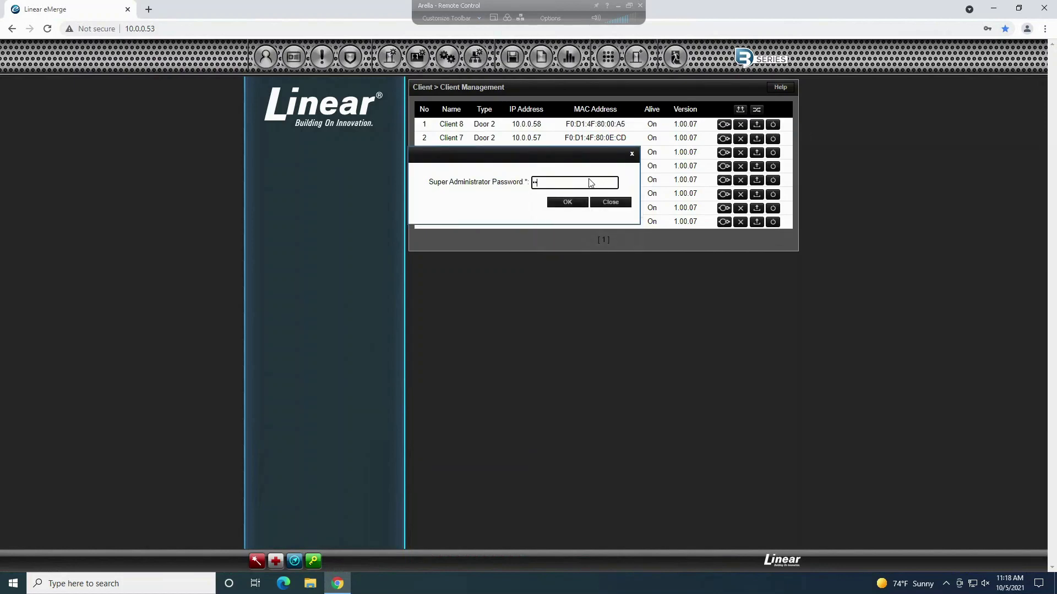
pyautogui.click(614, 203)
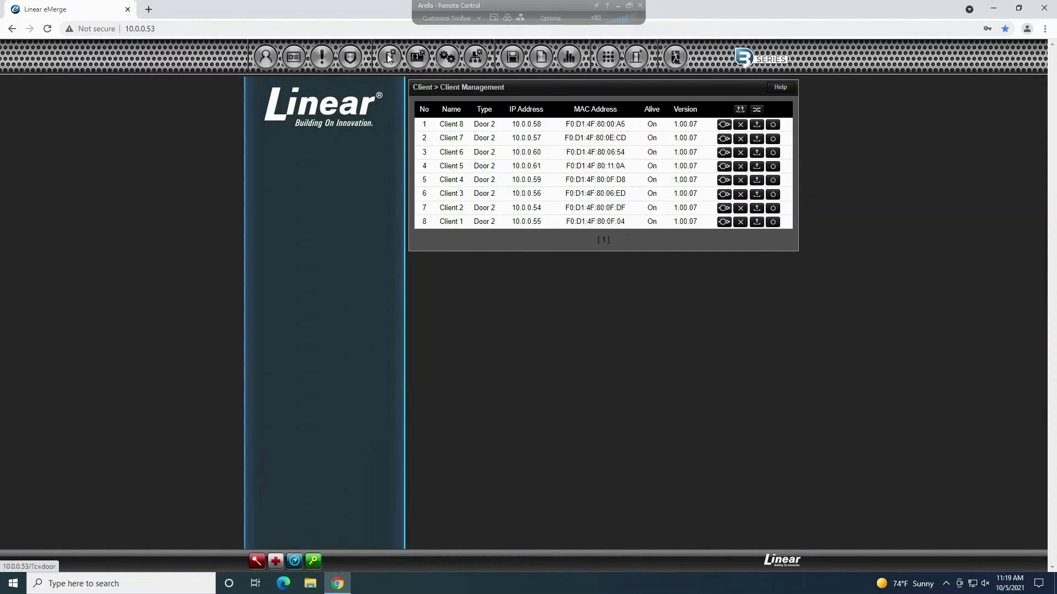
# Step: Save & Reboot the whole system using the super admin password, and acknowledge the save-completed alert
pyautogui.moveTo(453, 61)
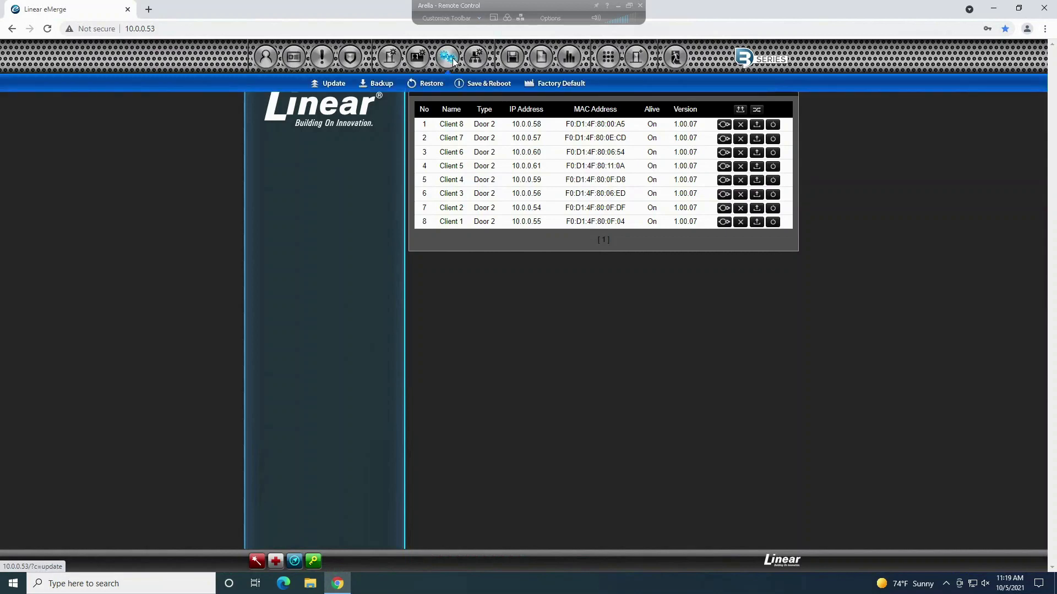
pyautogui.click(487, 84)
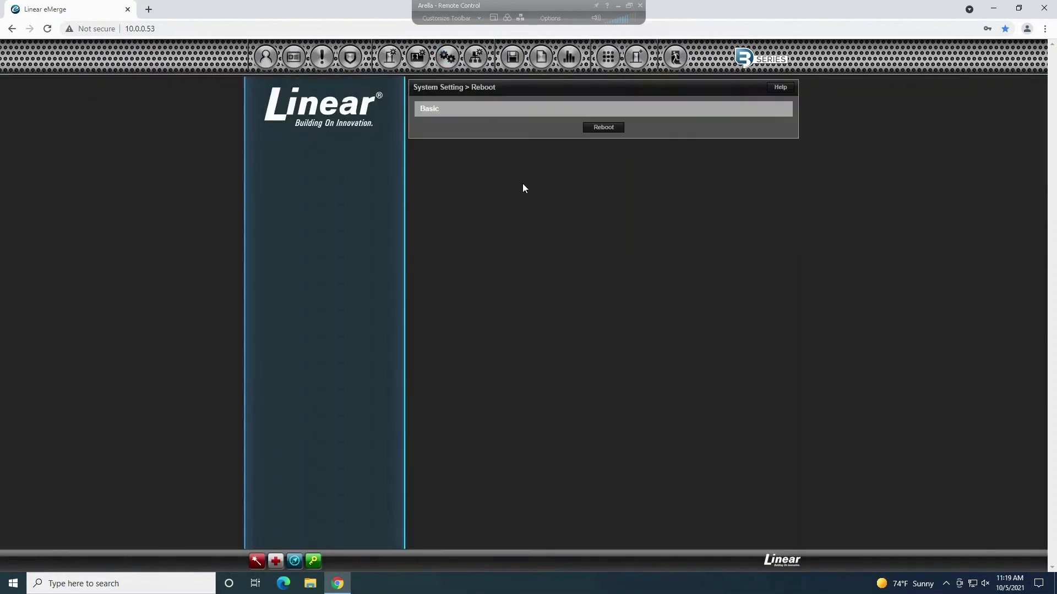
pyautogui.click(607, 129)
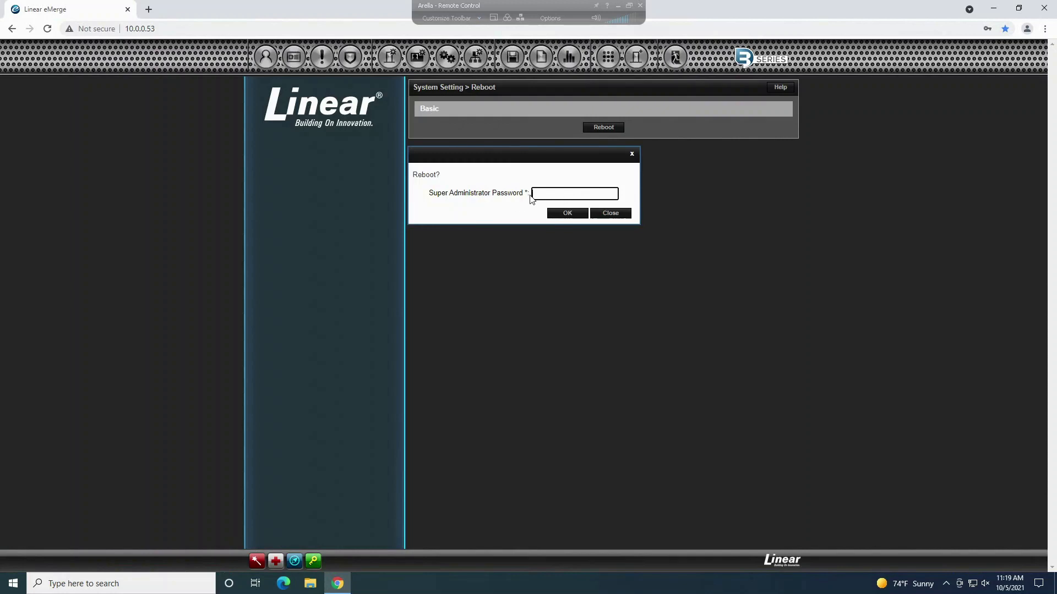
pyautogui.click(537, 196)
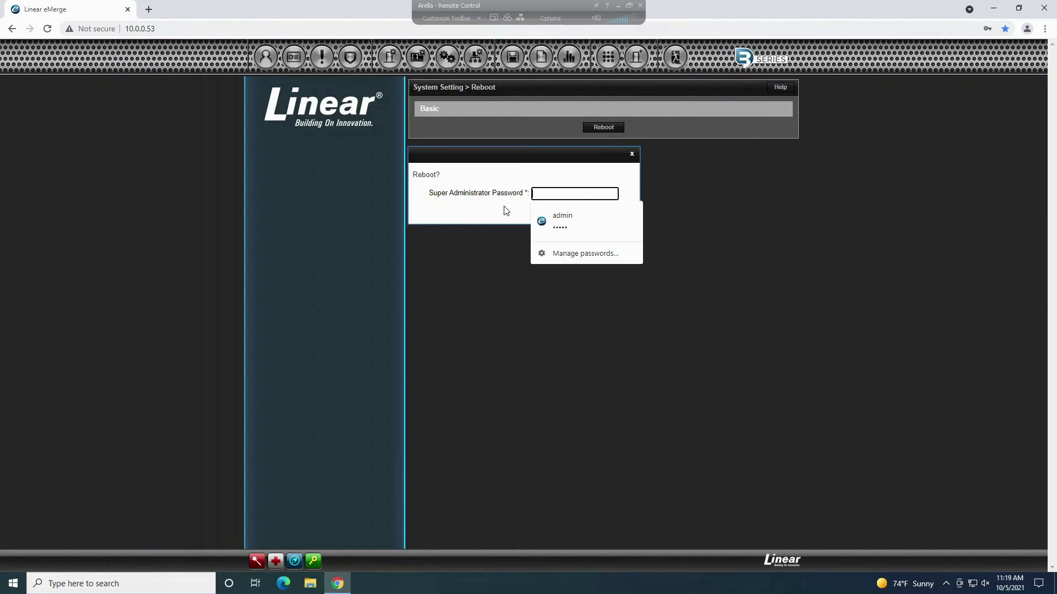
pyautogui.write('•••••')
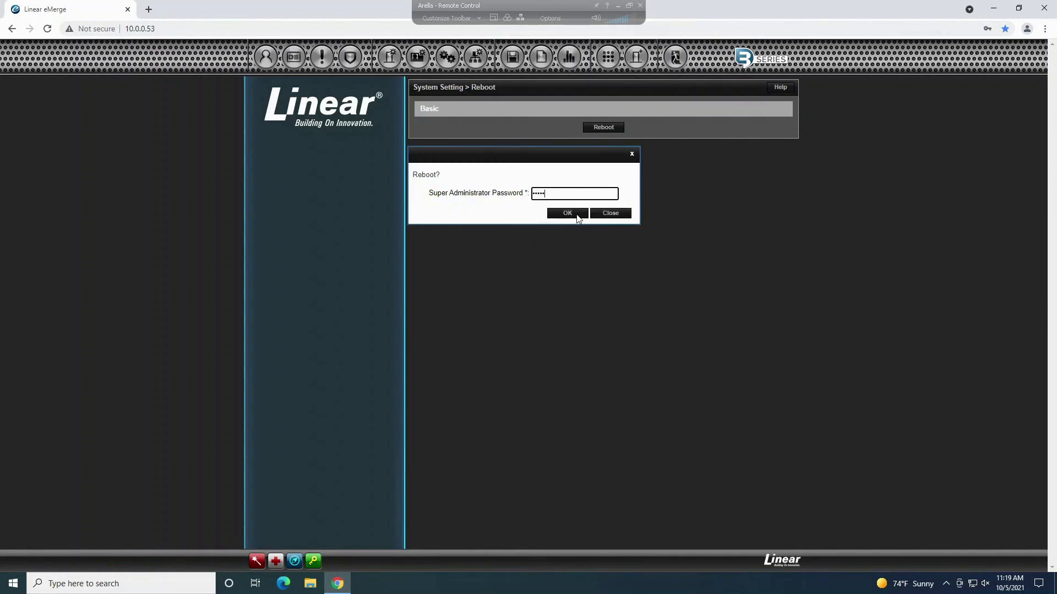
pyautogui.click(567, 214)
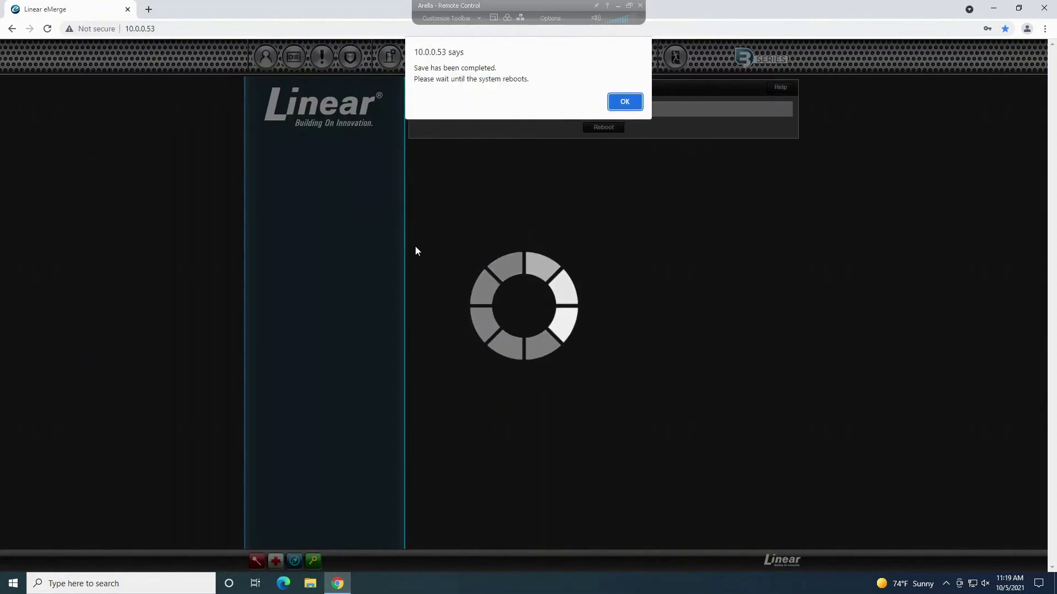
pyautogui.click(627, 107)
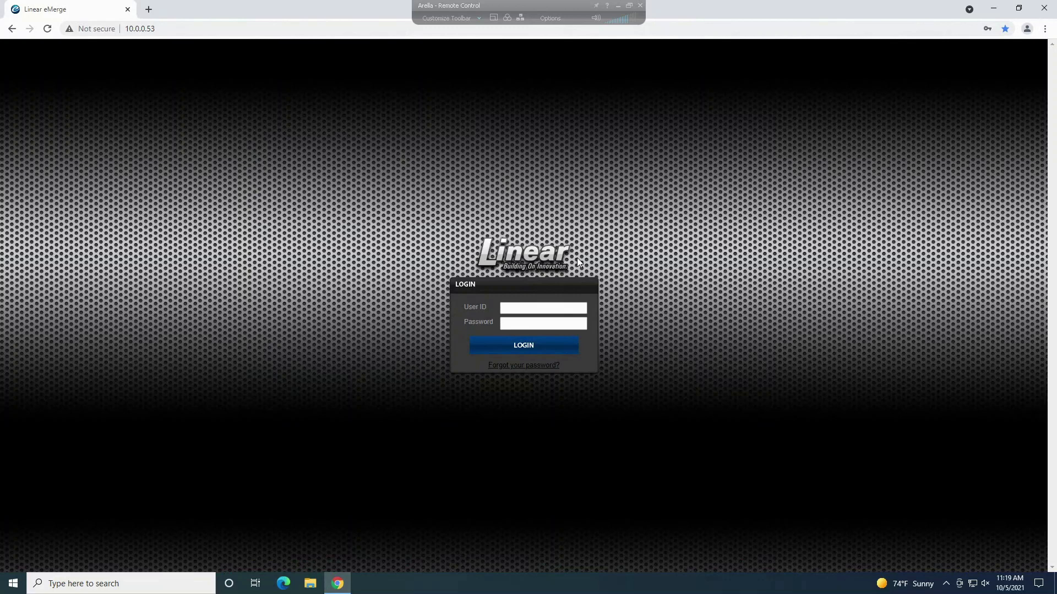
pyautogui.click(149, 9)
pyautogui.write('www')
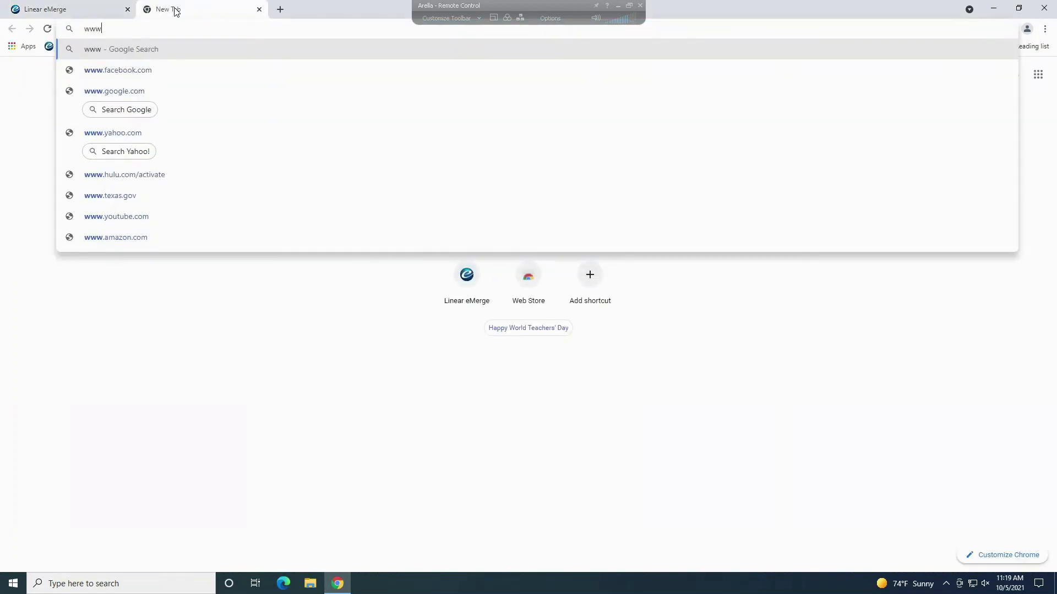
pyautogui.write('.entrynet')
pyautogui.press('BackSpace')
pyautogui.press('BackSpace')
pyautogui.press('BackSpace')
pyautogui.press('BackSpace')
pyautogui.press('BackSpace')
pyautogui.press('BackSpace')
pyautogui.press('BackSpace')
pyautogui.press('BackSpace')
pyautogui.press('BackSpace')
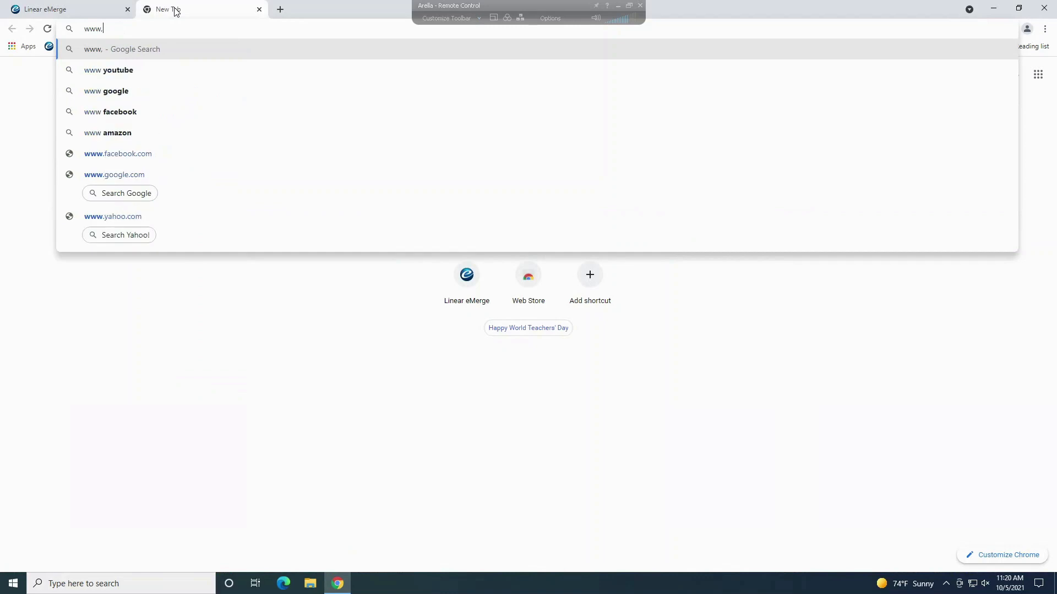
pyautogui.write('.entrytech')
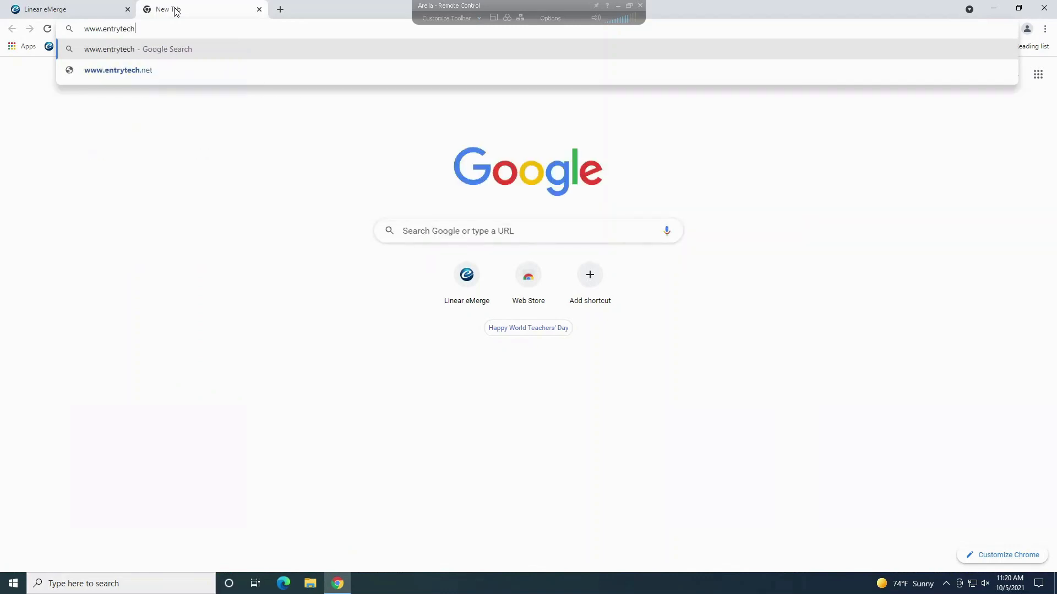
pyautogui.write('.net/h')
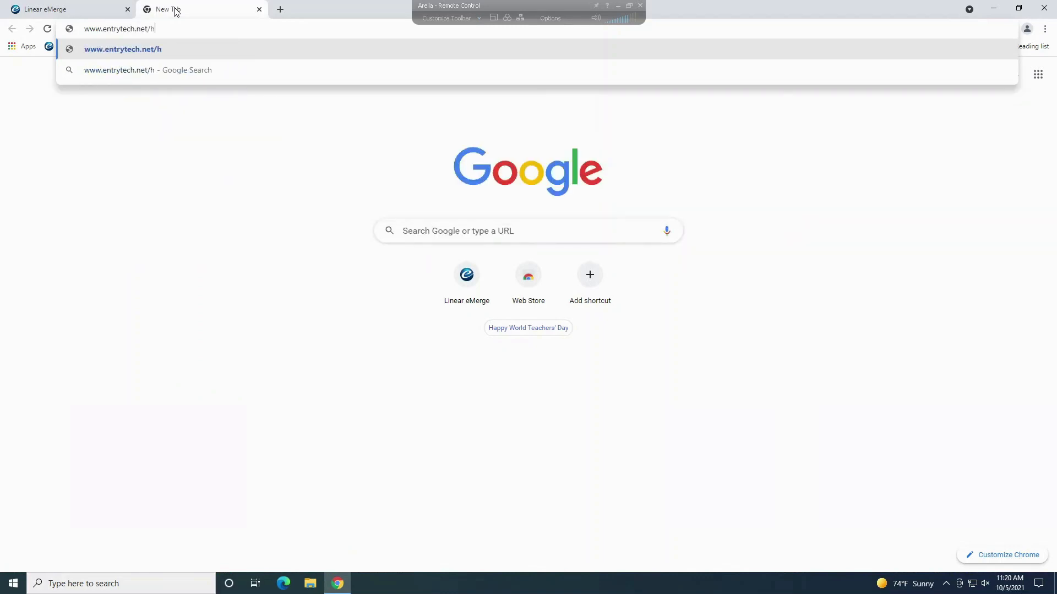
pyautogui.write('elp')
pyautogui.press('Return')
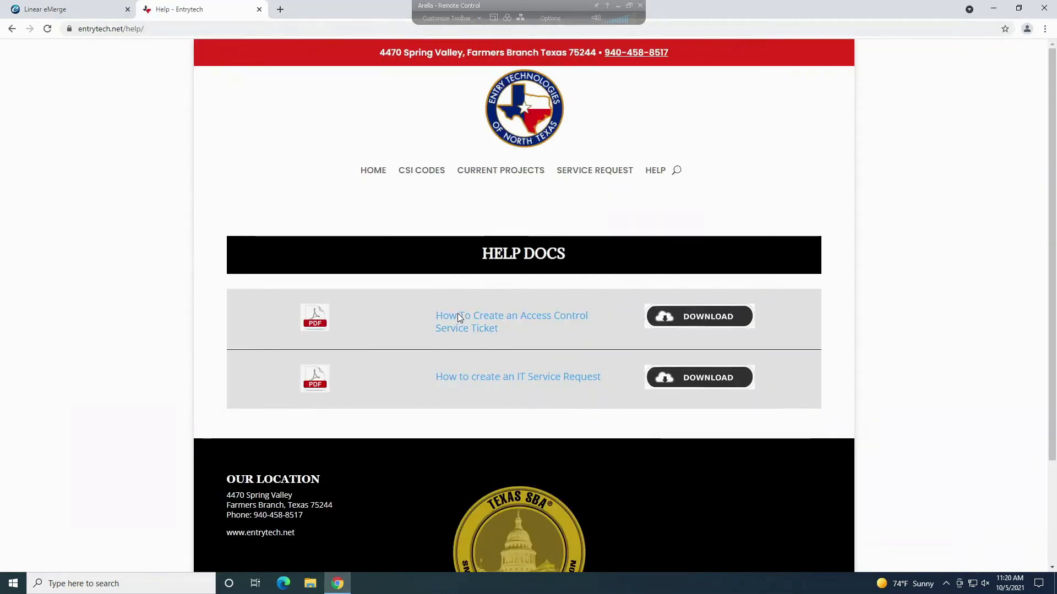
# Step: Open the Access Control ticket guide and start an Access Control Pending Service Request ticket
pyautogui.click(457, 315)
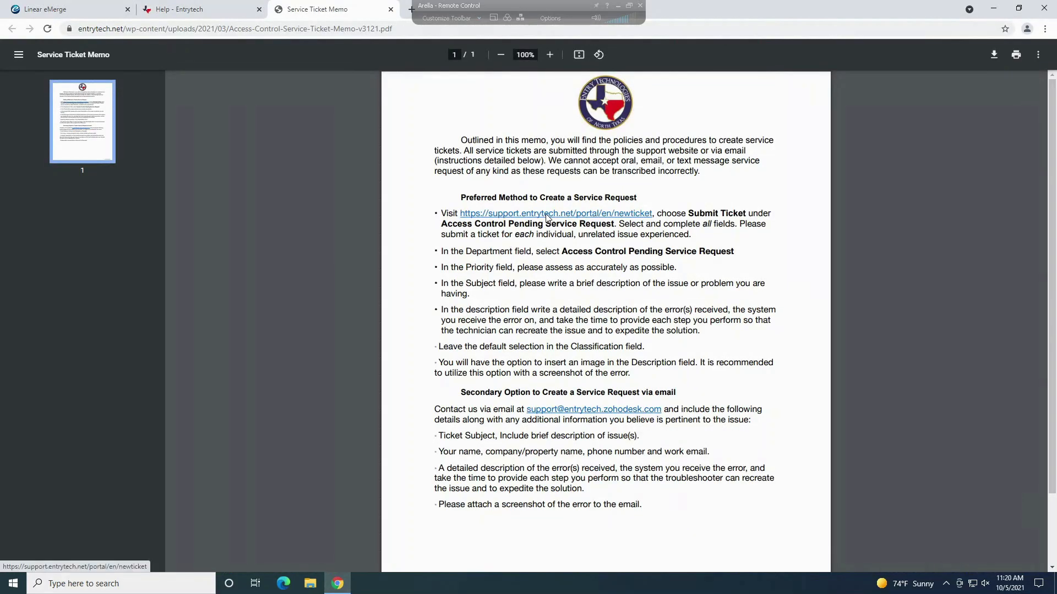
pyautogui.click(547, 215)
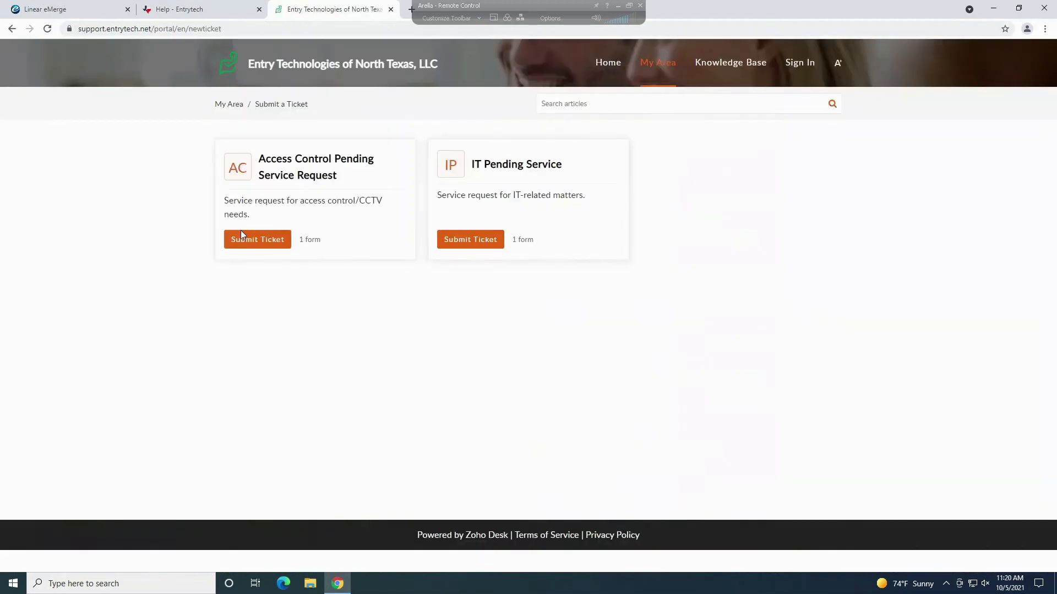
pyautogui.click(256, 239)
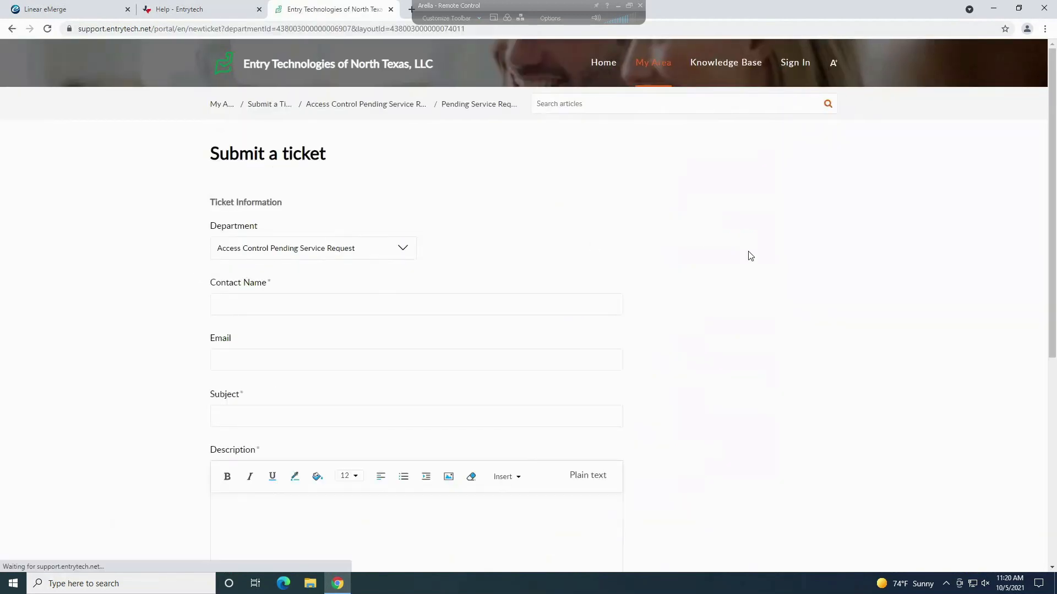